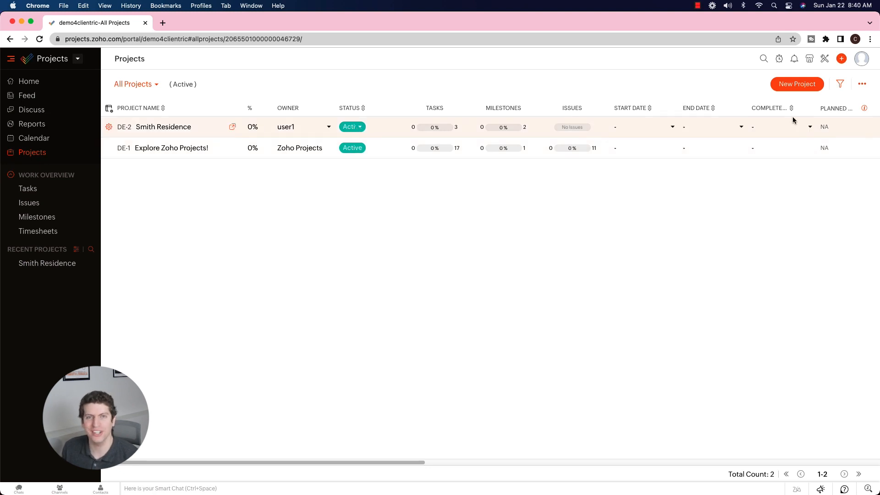
- Enter the Smith Residence project, preview the test task and return to its task board
left_click(162, 127)
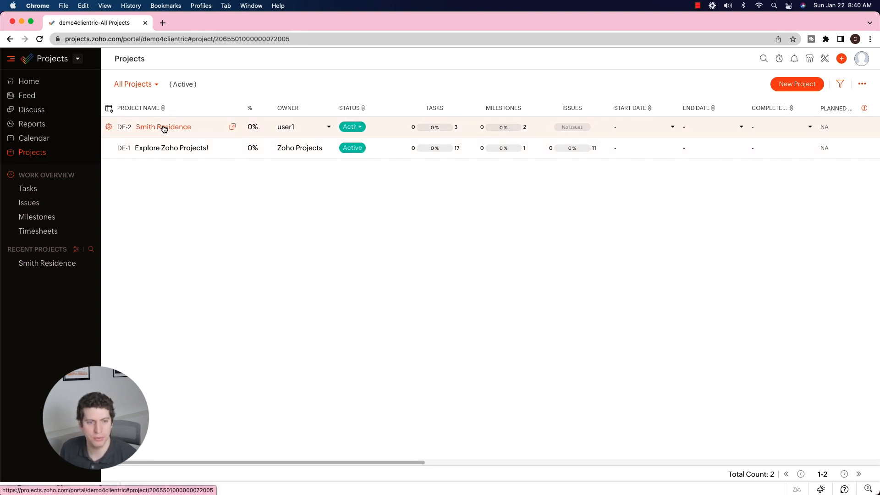
left_click(179, 164)
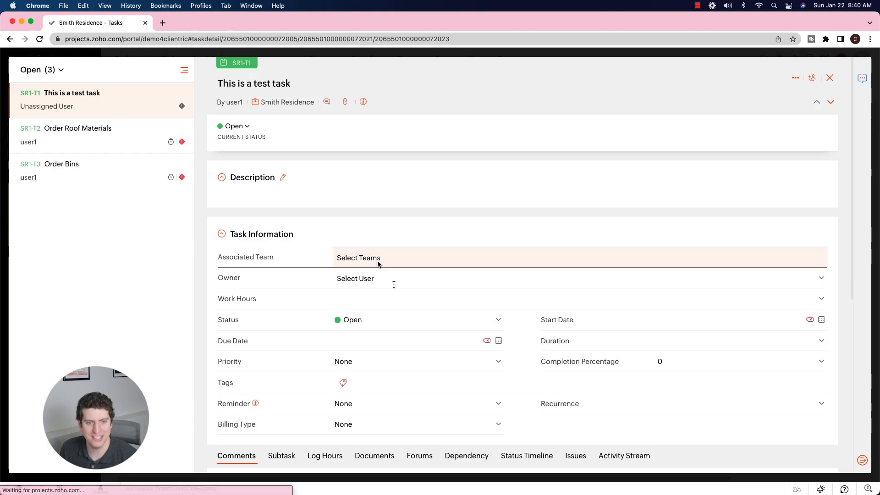
scroll(433, 328, "down", 1)
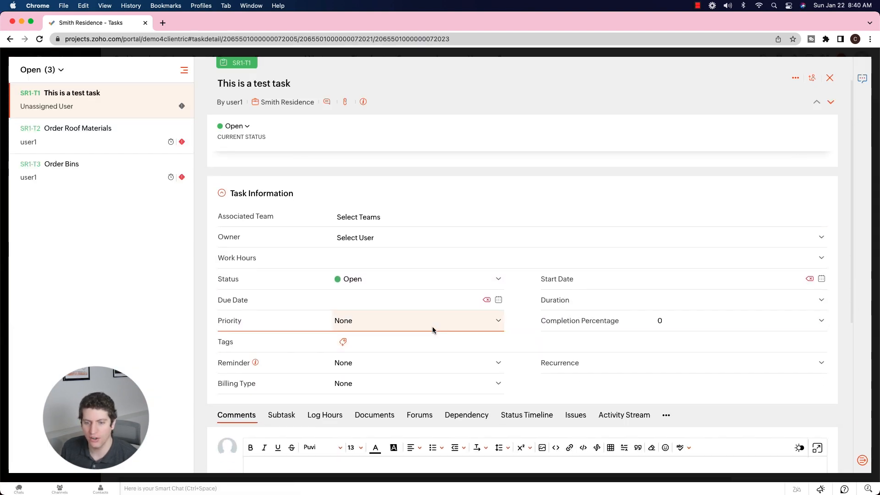
scroll(401, 229, "down", 5)
scroll(402, 231, "up", 5)
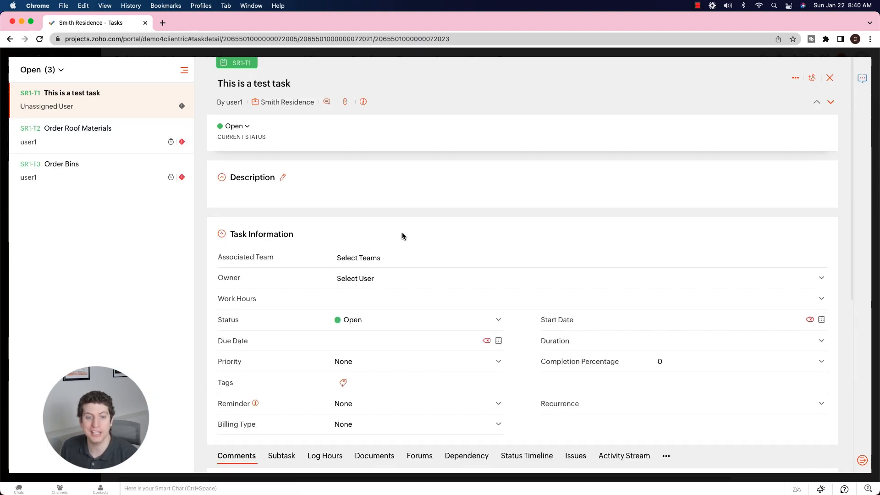
left_click(830, 78)
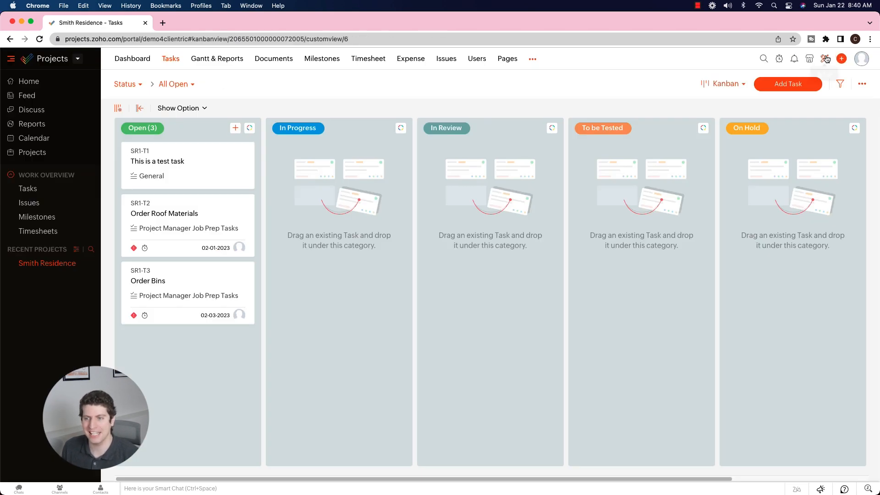
- Go to Setup > Customization > Layouts and Fields > Tasks, landing on the project layouts list
left_click(826, 59)
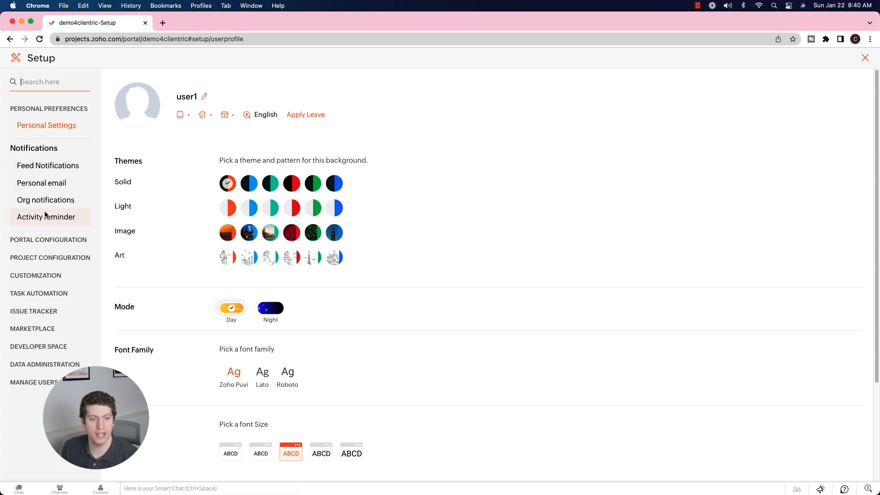
left_click(41, 275)
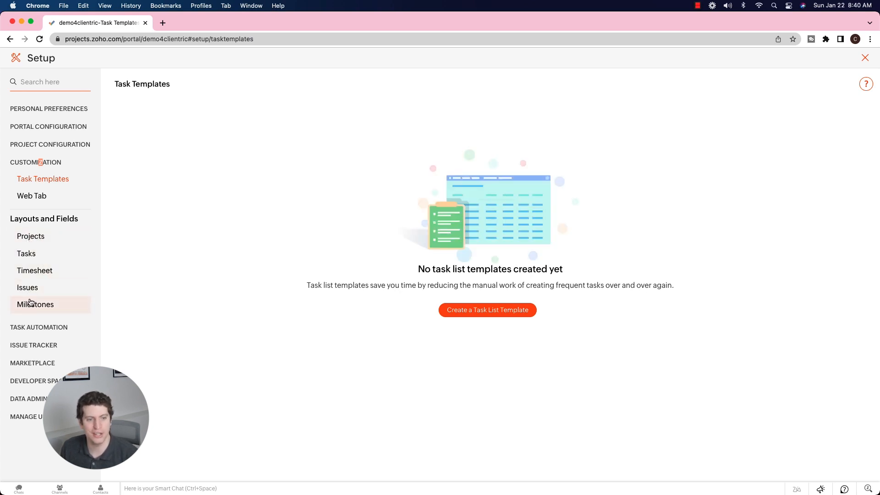
left_click(32, 237)
left_click(28, 252)
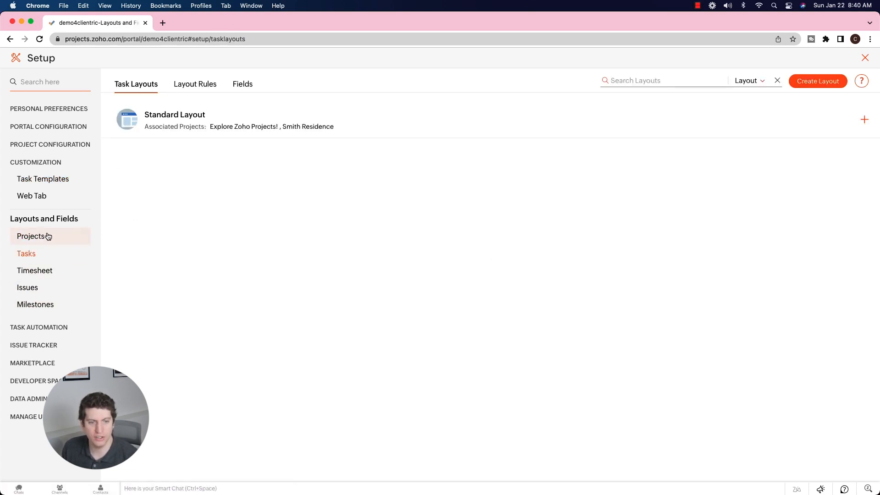
left_click(48, 236)
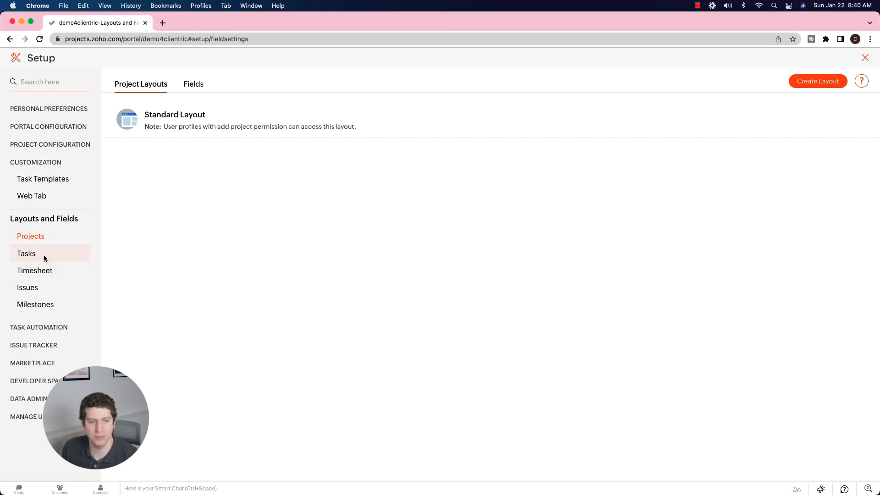
left_click(172, 119)
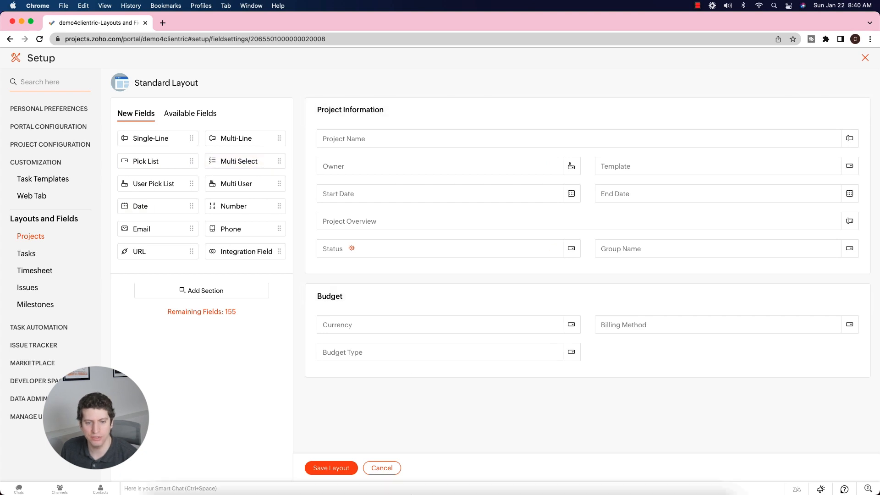
left_click(720, 473)
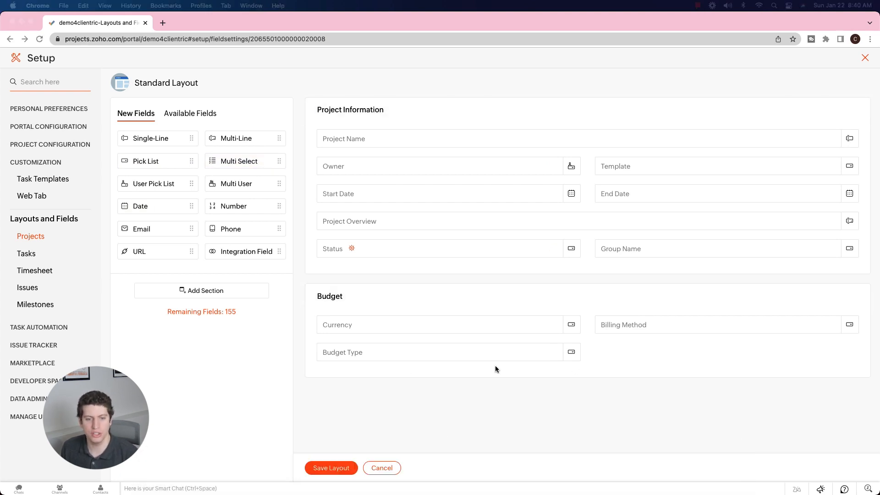
left_click(26, 254)
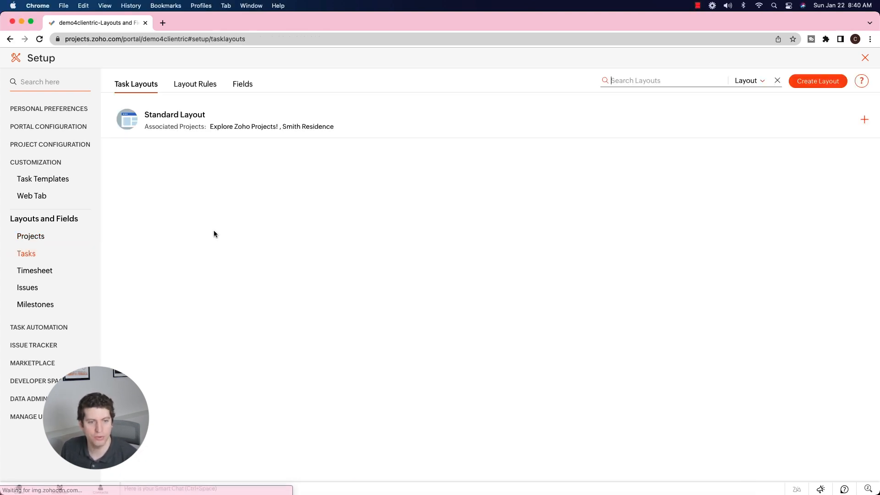
- Create the Roofing Layout cloned from the Standard Layout and open it in the editor
left_click(824, 83)
type("Roofing Layout")
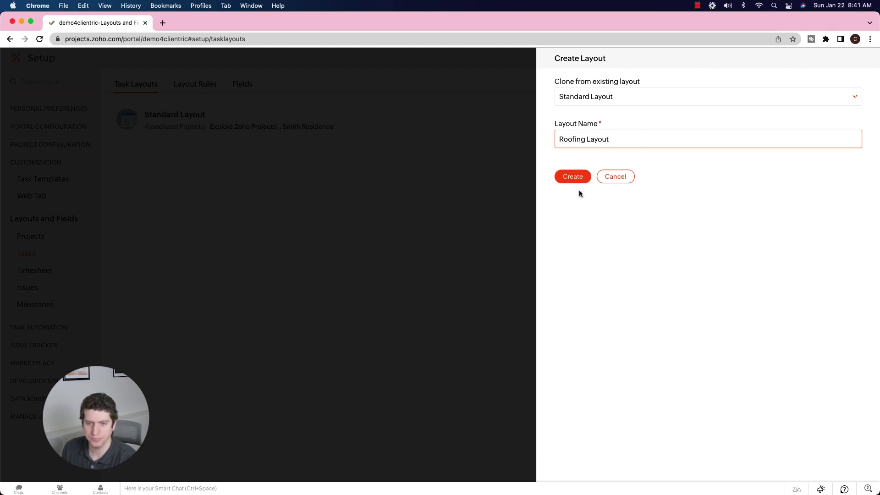
left_click(577, 181)
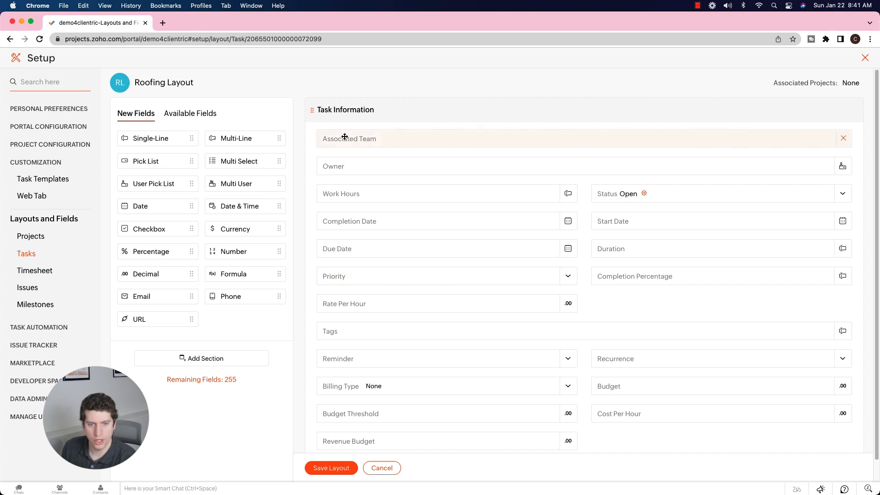
mouse_move(440, 193)
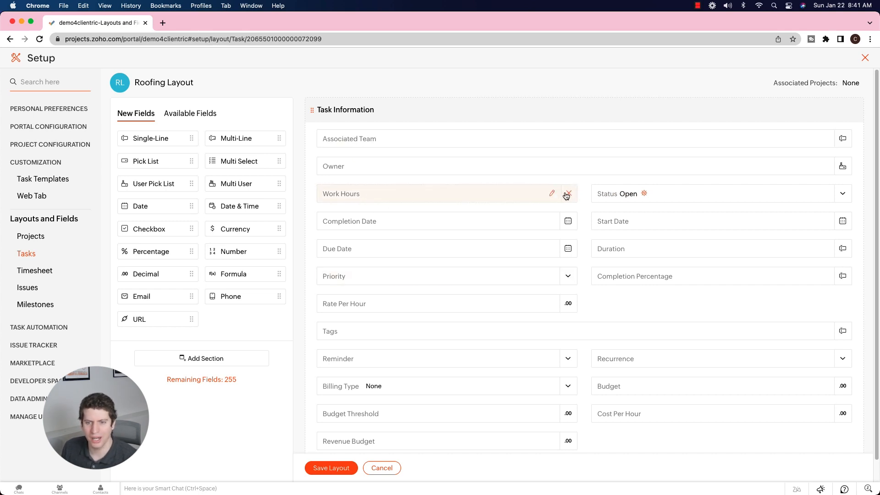
- Remove the Work Hours and Billing Type fields from the layout, confirming each removal
left_click(569, 197)
left_click(359, 300)
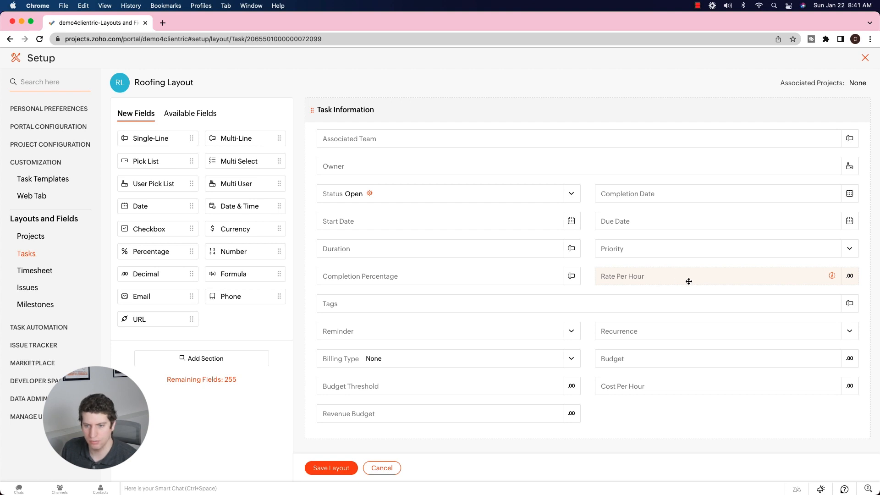
left_click_drag(628, 279, 626, 275)
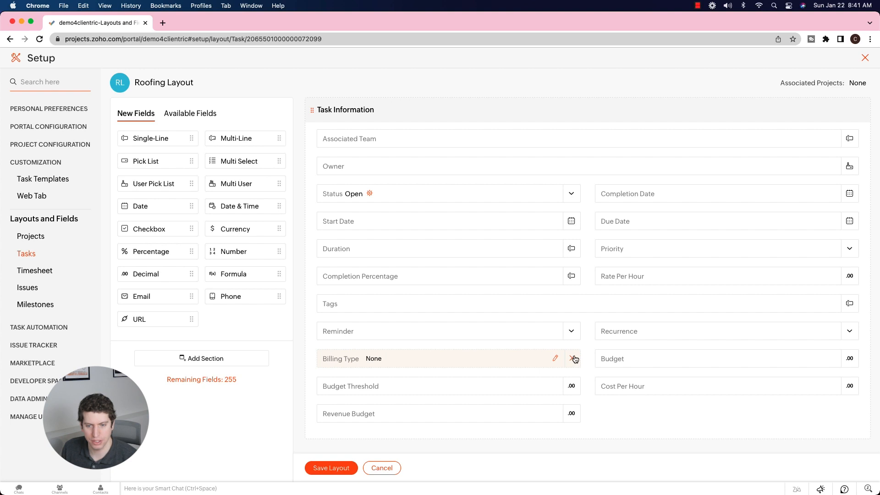
left_click(575, 359)
left_click(347, 298)
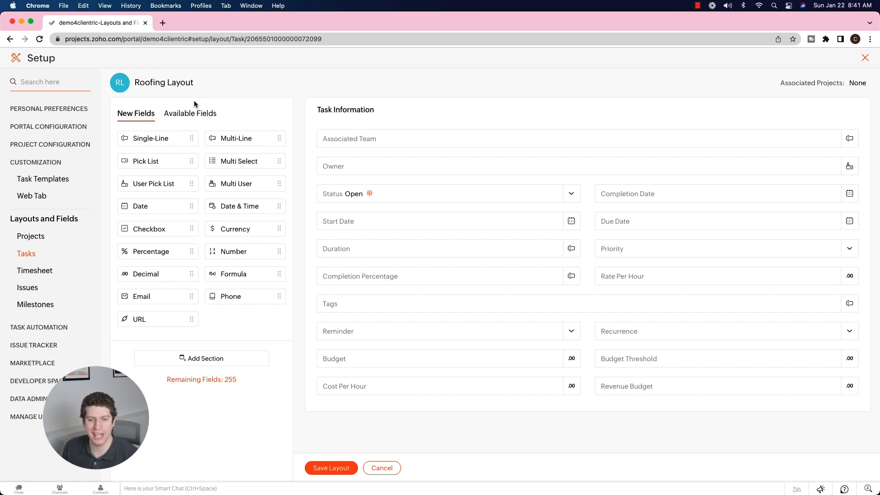
mouse_move(385, 331)
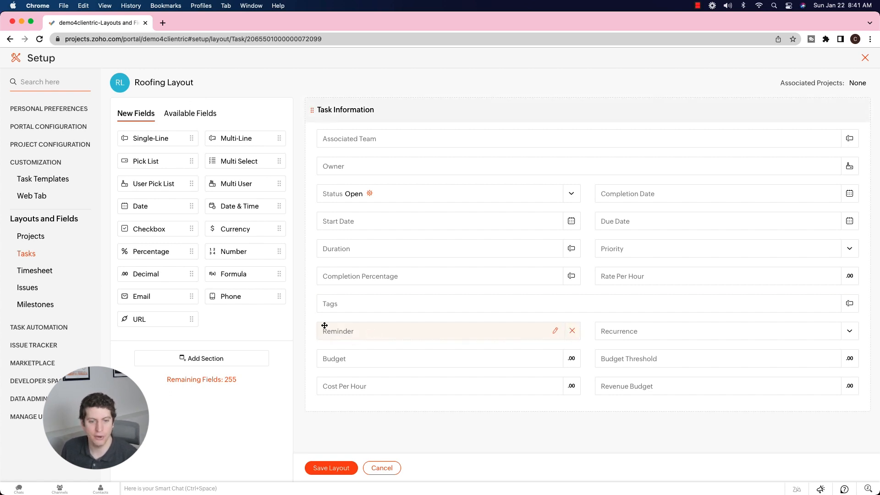
- Add an Unimportant Fields section and move Revenue Budget, Cost Per Hour, Budget and Budget Threshold into it
left_click(189, 359)
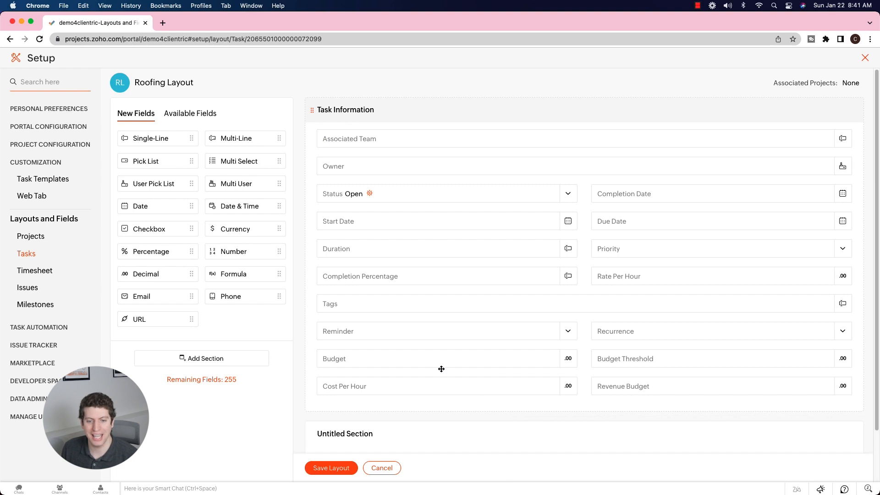
scroll(437, 365, "down", 2)
left_click(351, 377)
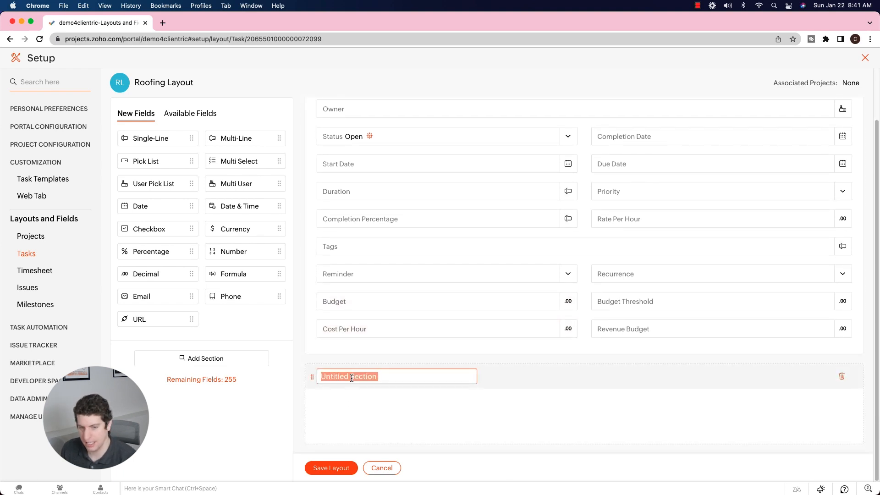
type("Unimportant Fields")
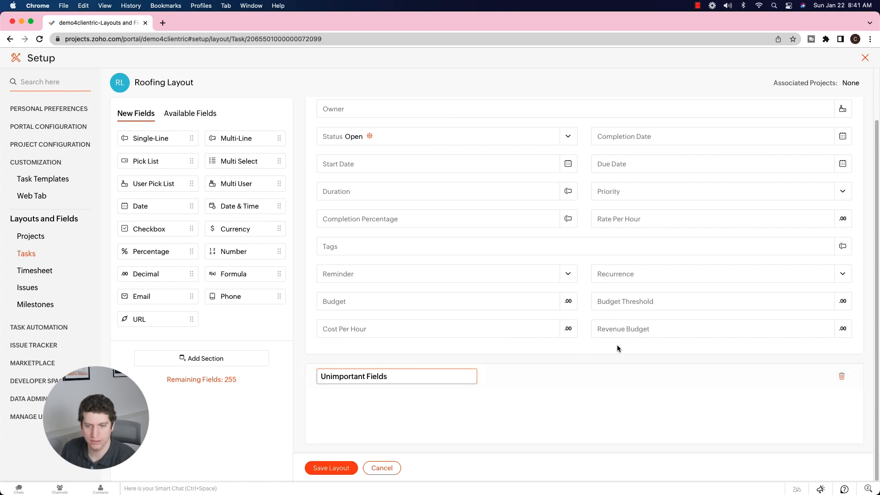
mouse_move(619, 329)
left_mouse_down()
mouse_move(488, 397)
mouse_move(481, 370)
left_mouse_up()
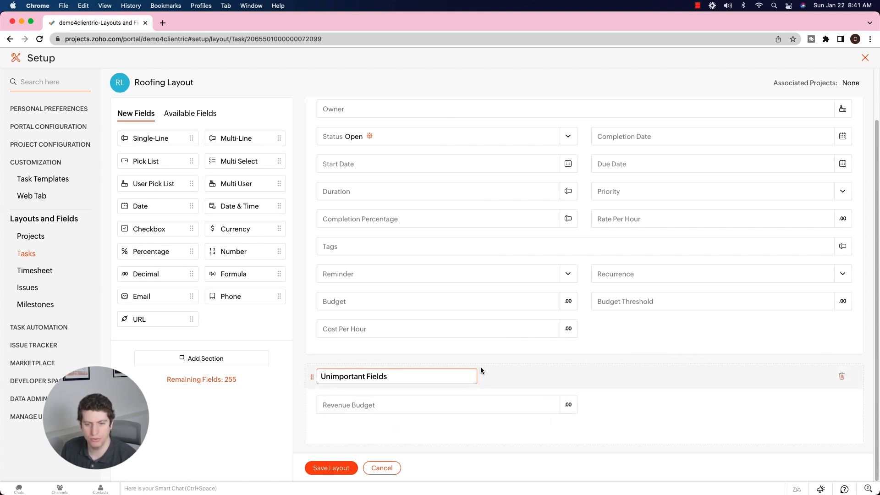
left_click_drag(560, 330, 468, 415)
left_click_drag(363, 329, 368, 430)
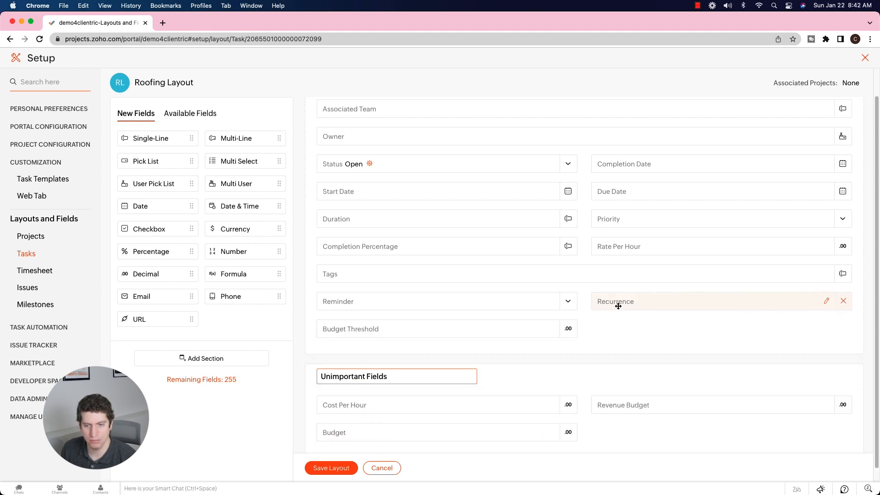
mouse_move(413, 329)
left_mouse_down()
mouse_move(426, 334)
mouse_move(470, 436)
mouse_move(467, 426)
left_mouse_up()
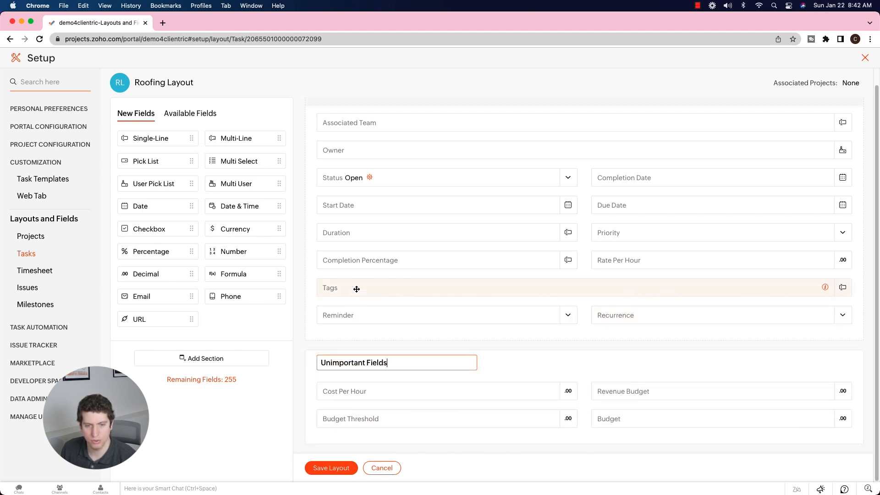
left_click_drag(360, 259, 385, 437)
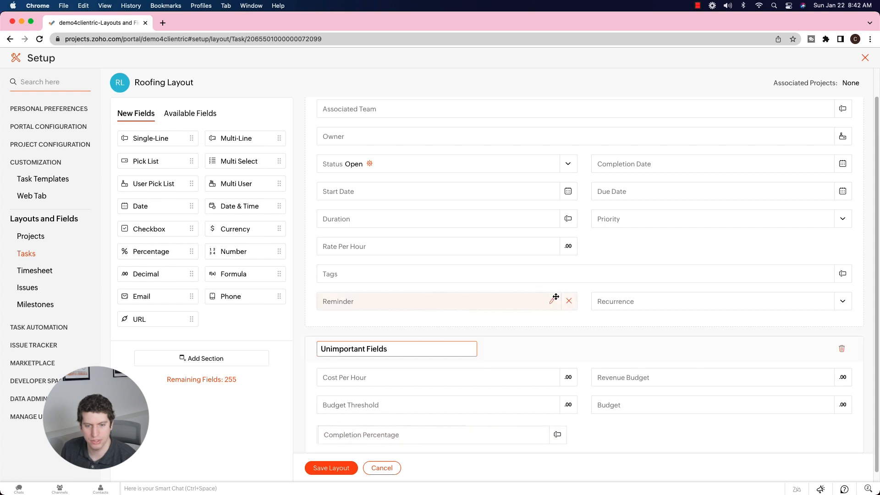
- Move Duration into the Unimportant Fields section and finish the section title
left_click_drag(621, 218, 330, 218)
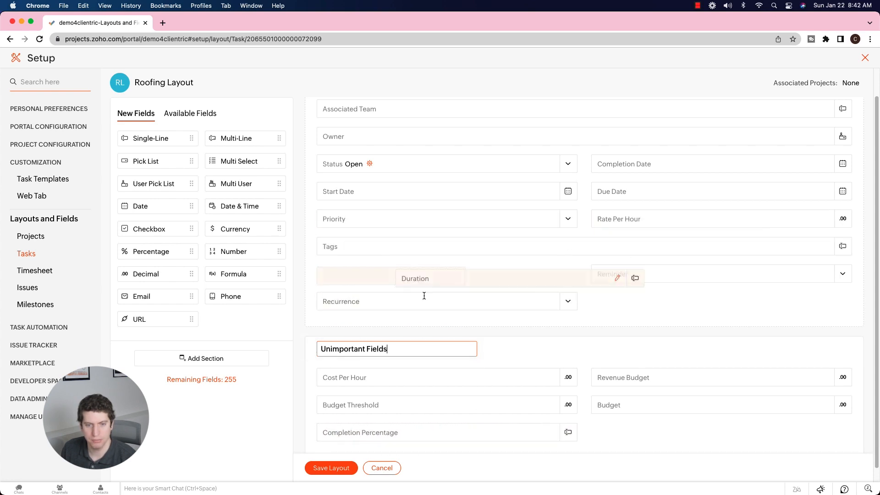
left_click_drag(371, 273, 719, 421)
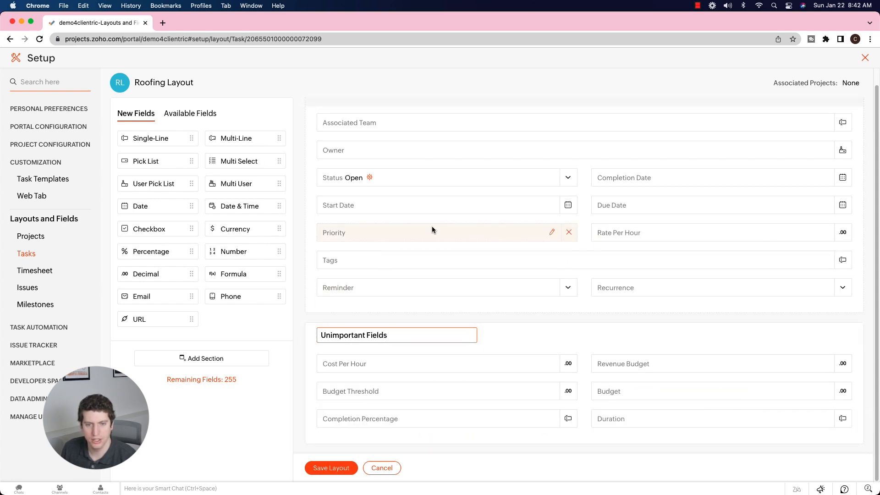
left_click(446, 317)
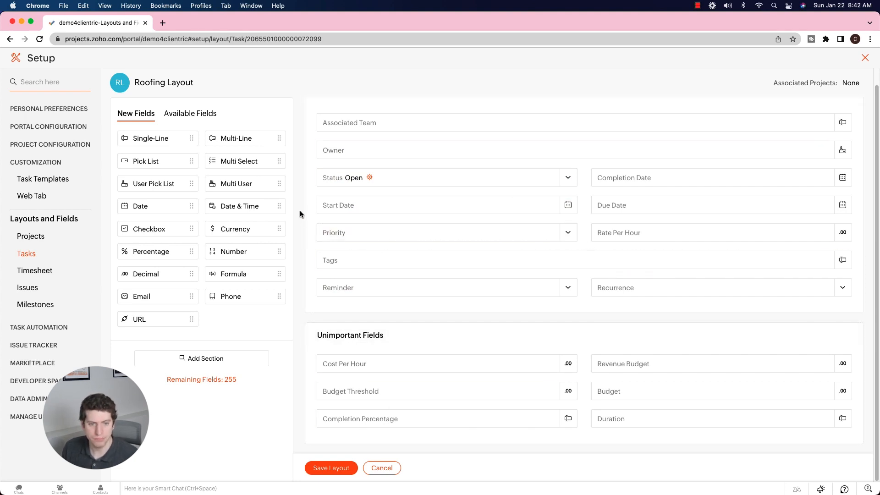
- Add a single-line Homeowner Name field below Reminder in the task information section
left_click_drag(164, 142, 385, 318)
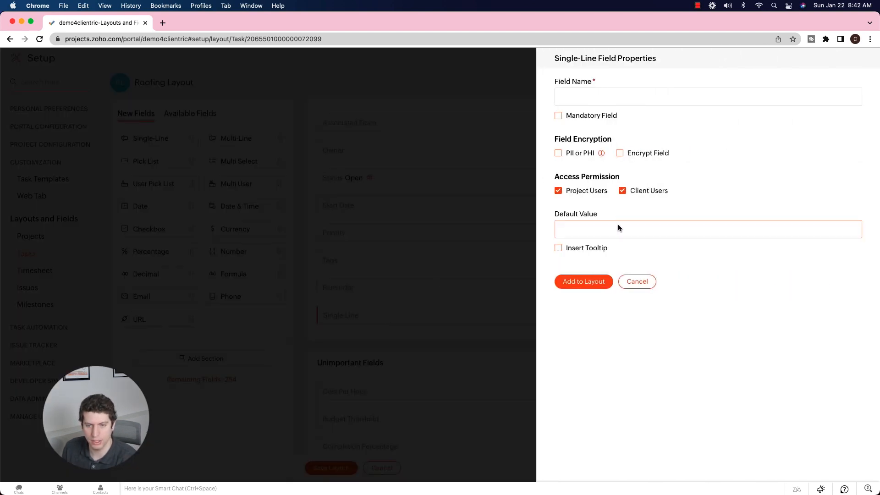
left_click(570, 96)
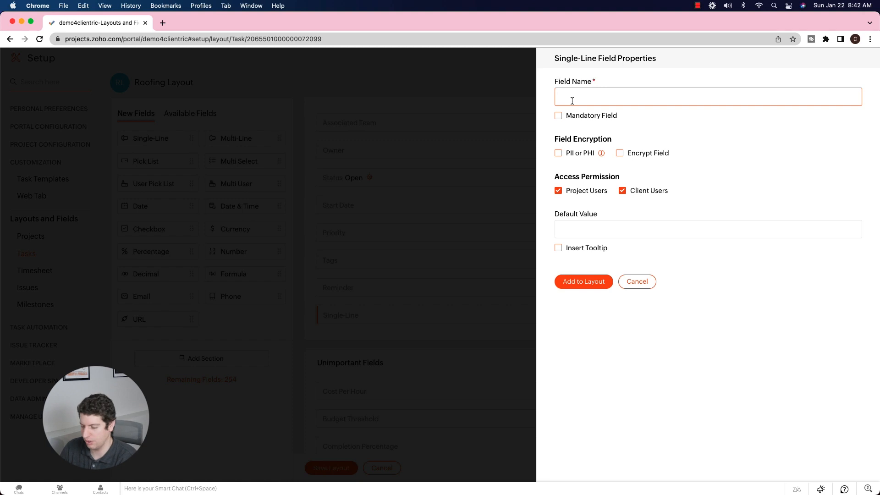
type("Homeowner Name")
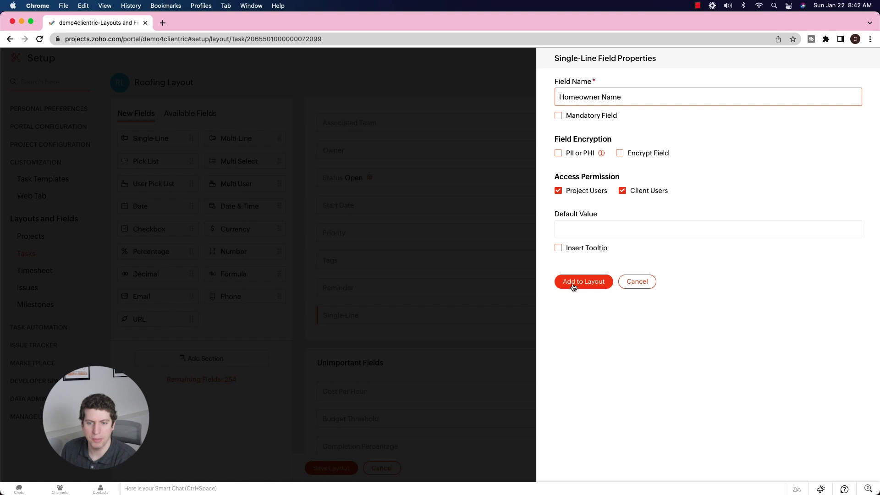
left_click(573, 285)
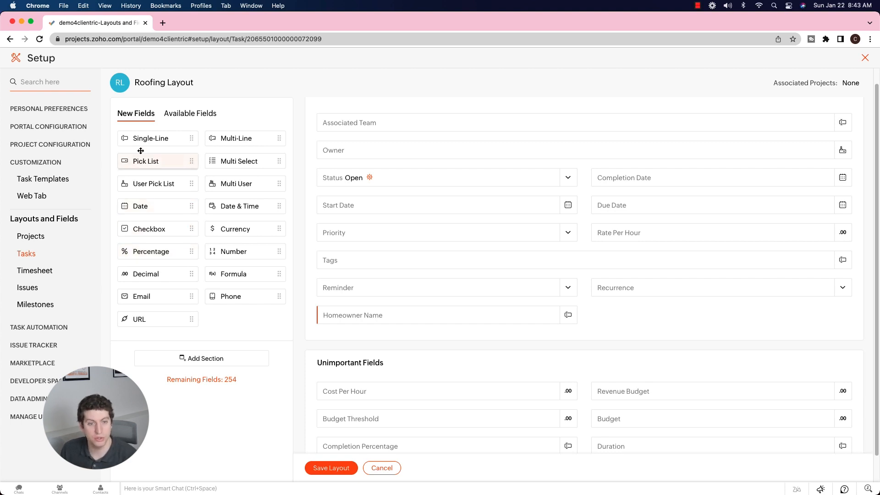
left_click(178, 114)
left_click(144, 114)
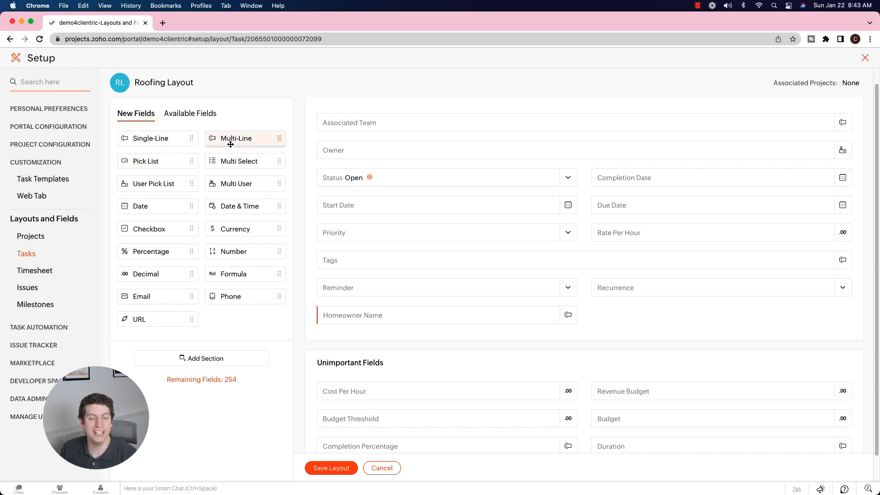
scroll(321, 244, "down", 1)
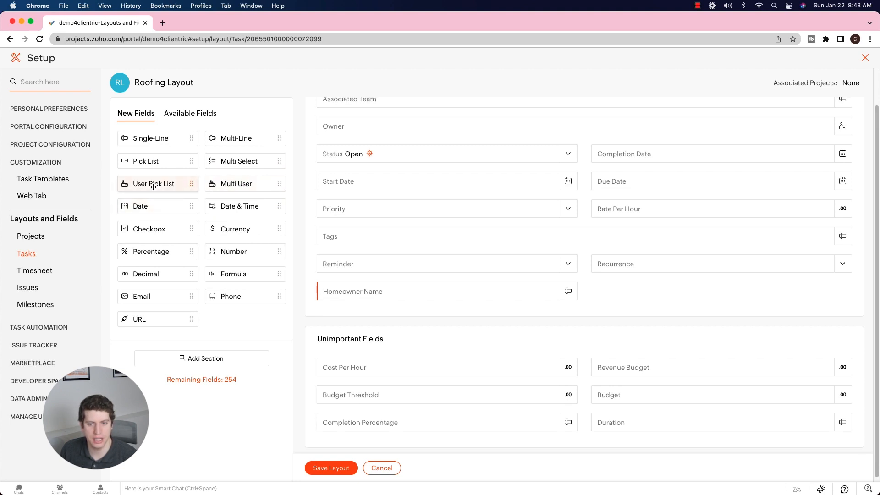
mouse_move(153, 185)
left_mouse_down()
mouse_move(650, 301)
mouse_move(671, 295)
left_mouse_up()
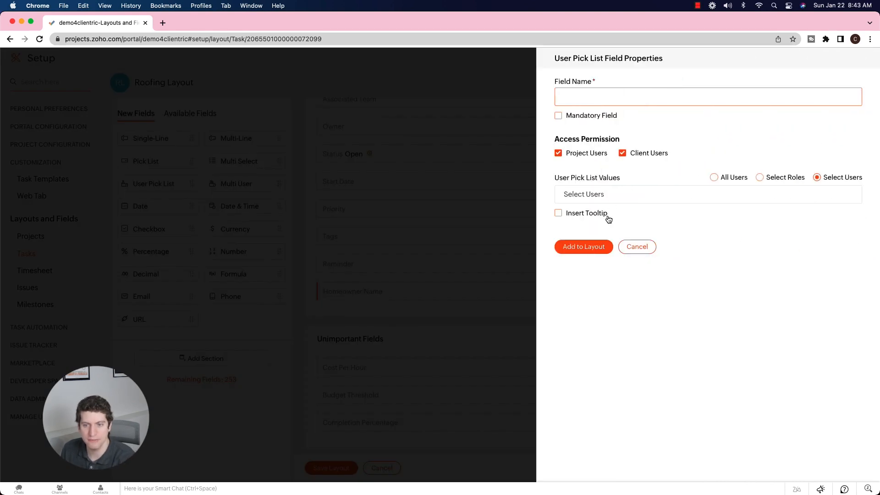
type("Cre")
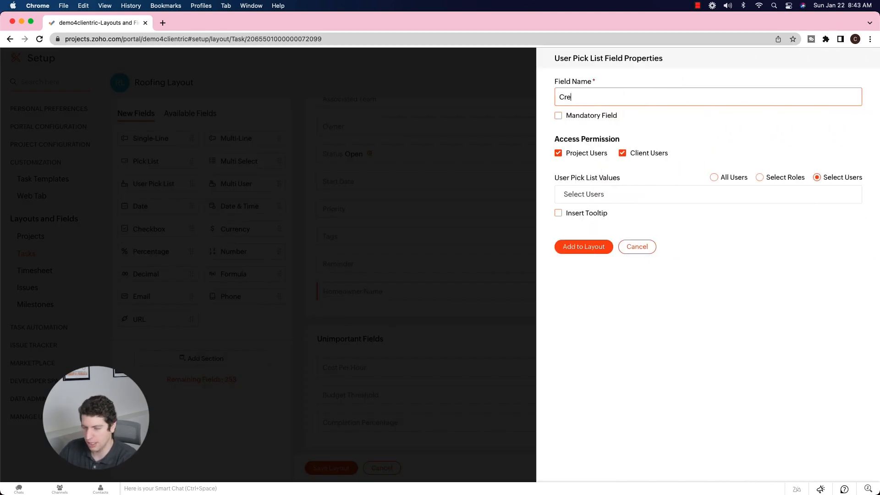
type("w Assig")
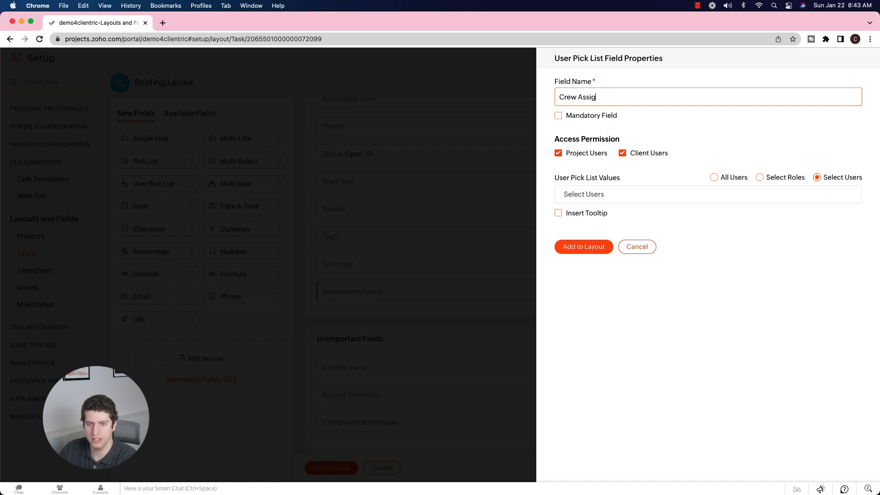
type("ned")
left_click(587, 193)
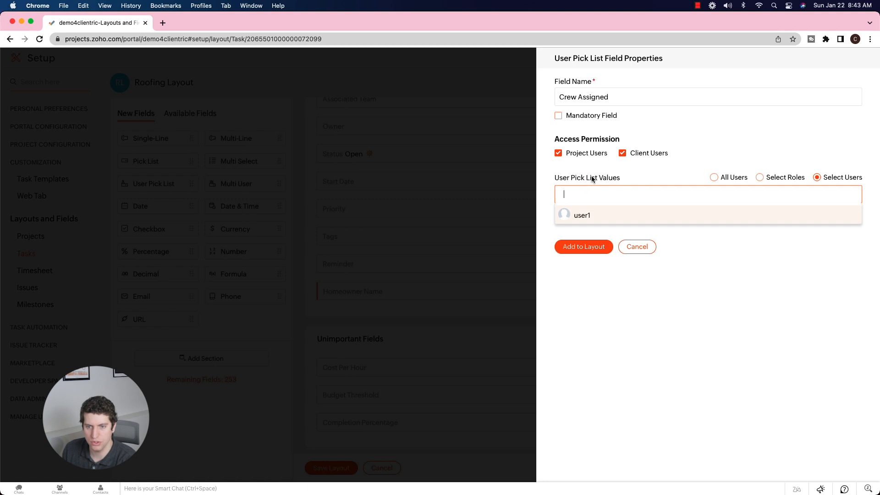
left_click(595, 229)
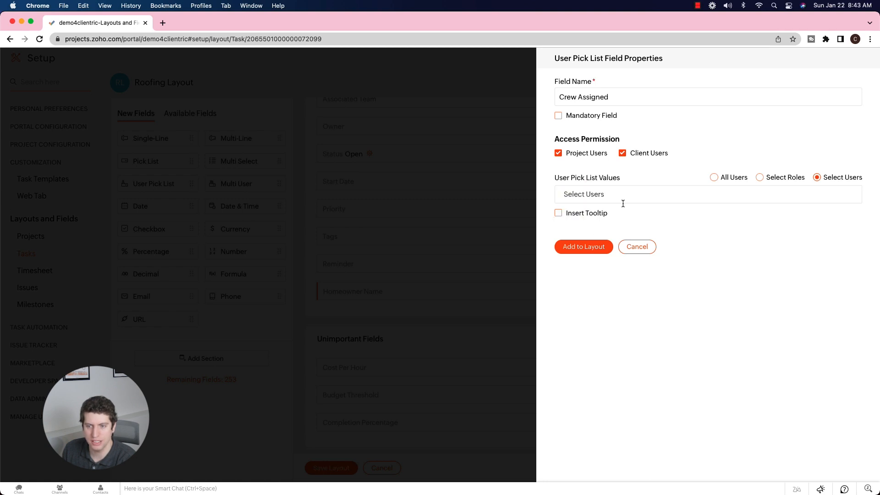
left_click(602, 191)
left_click(760, 178)
left_click(661, 197)
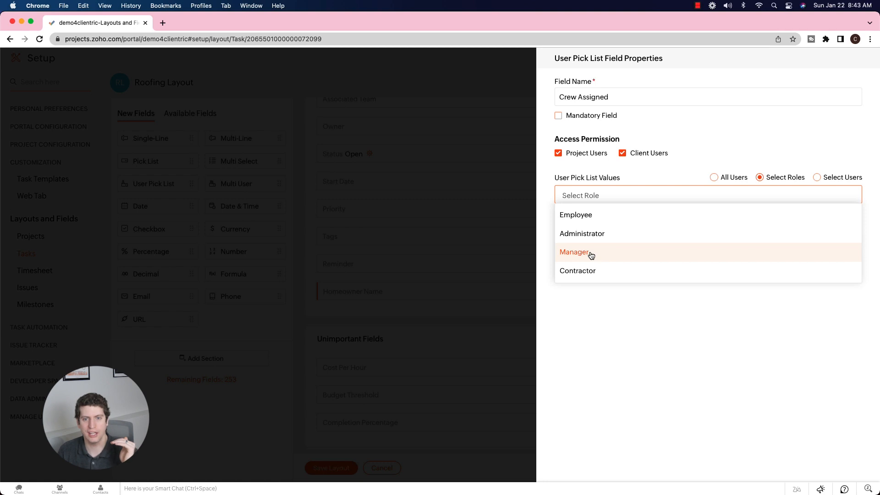
left_click(695, 360)
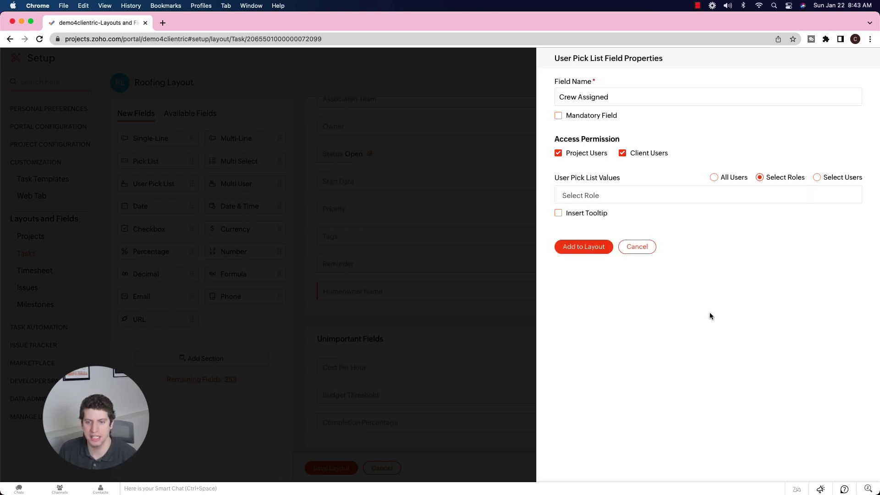
left_click(634, 249)
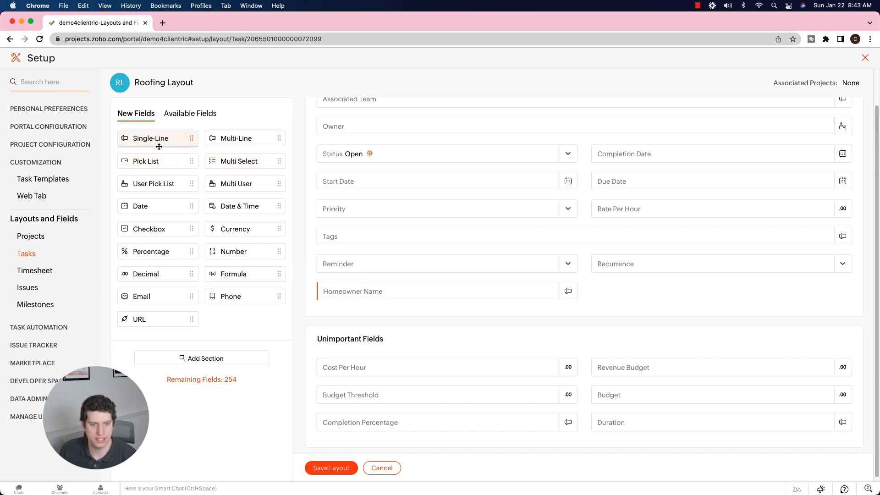
- Add a Crew Assigned pick list with options Crew A, Crew B and Crew C to the layout
mouse_move(145, 161)
left_mouse_down()
mouse_move(639, 307)
mouse_move(637, 299)
left_mouse_up()
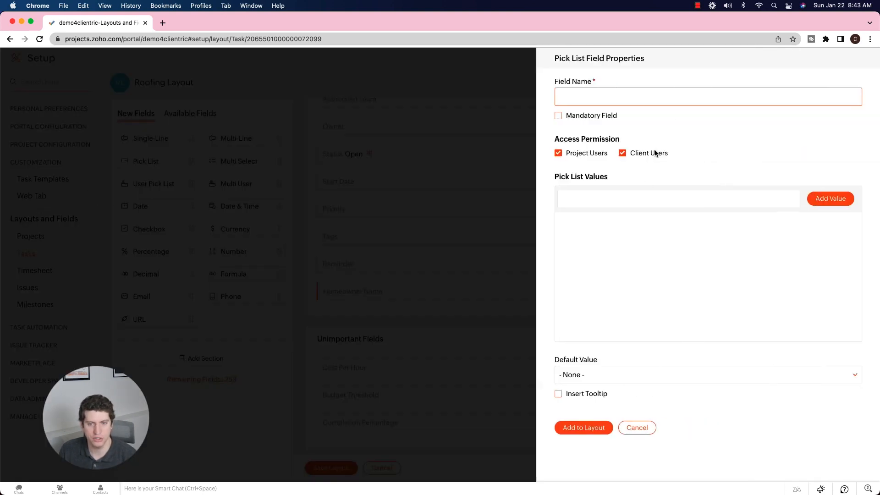
type("Cre")
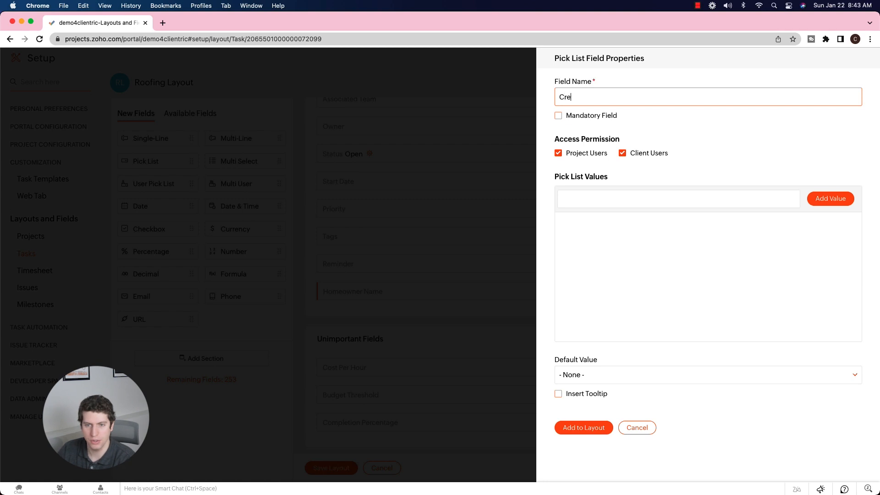
type("w Assigned")
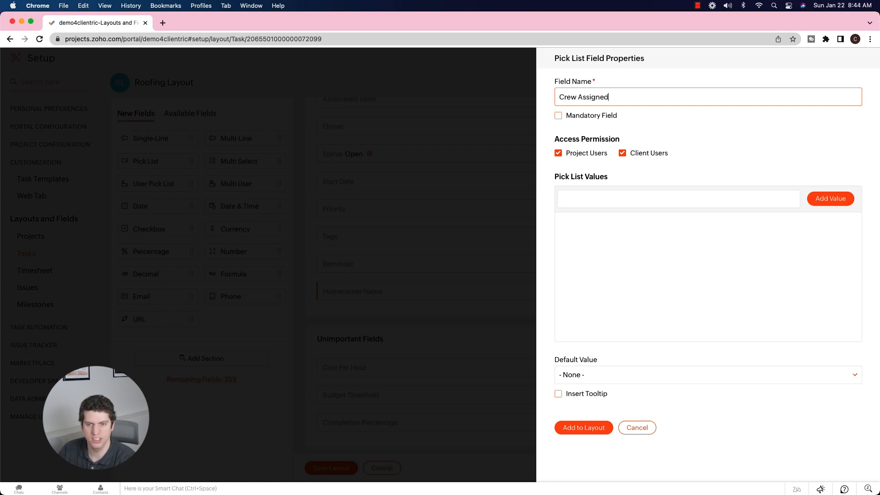
left_click(828, 199)
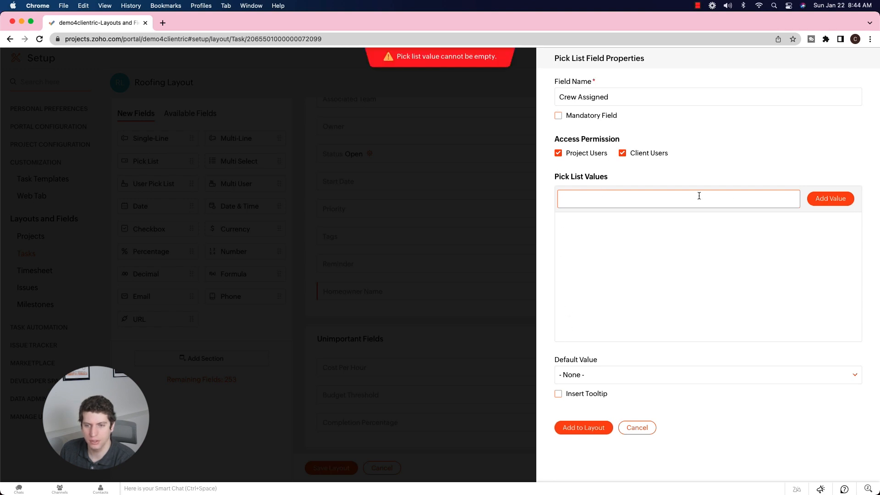
left_click(678, 199)
type("Crew")
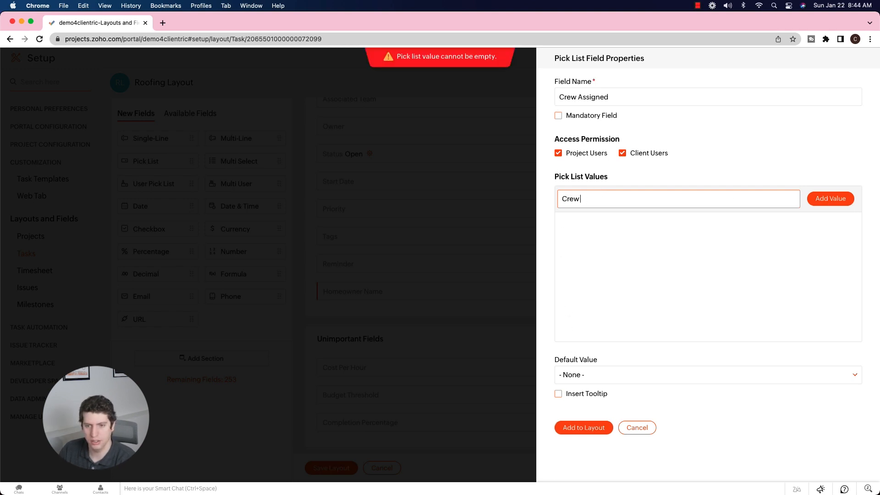
type(" A")
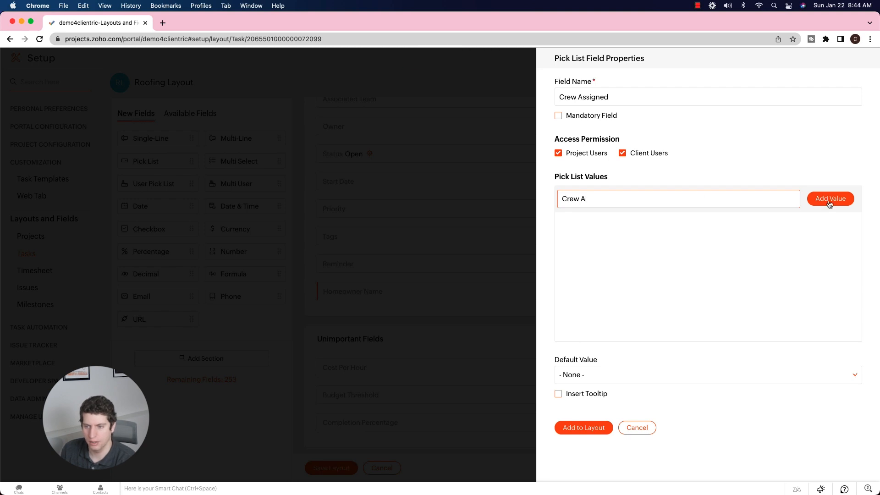
left_click(829, 202)
left_click(636, 198)
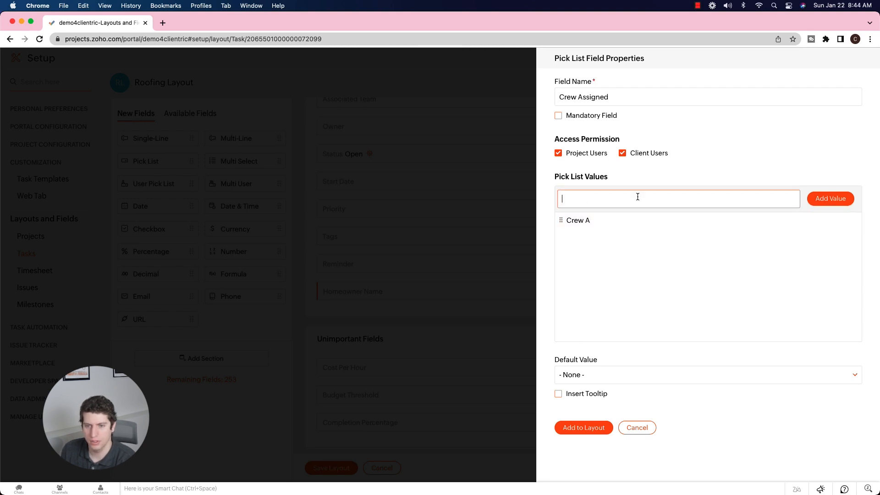
type("Crew B")
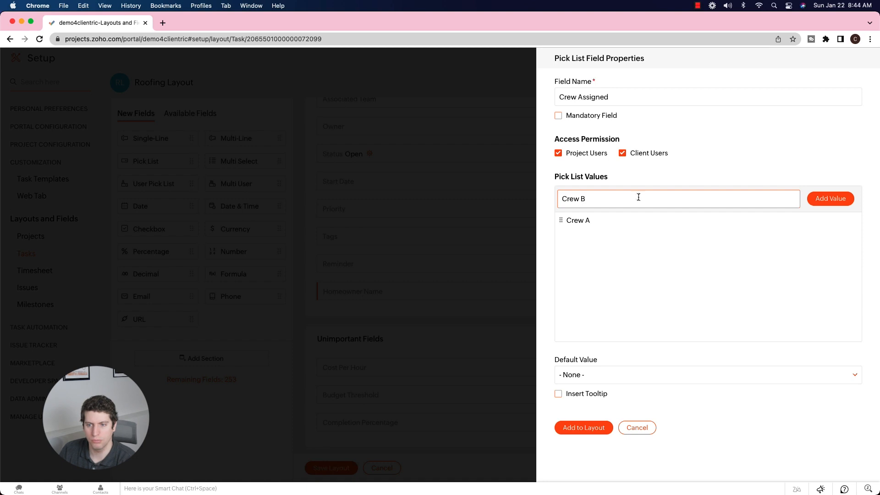
left_click(814, 206)
left_click(656, 200)
type("C")
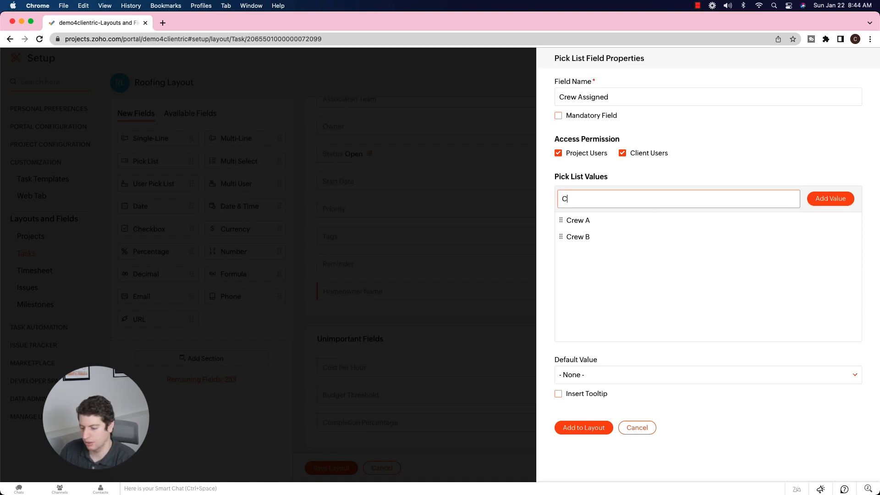
type("rew C")
left_click(818, 198)
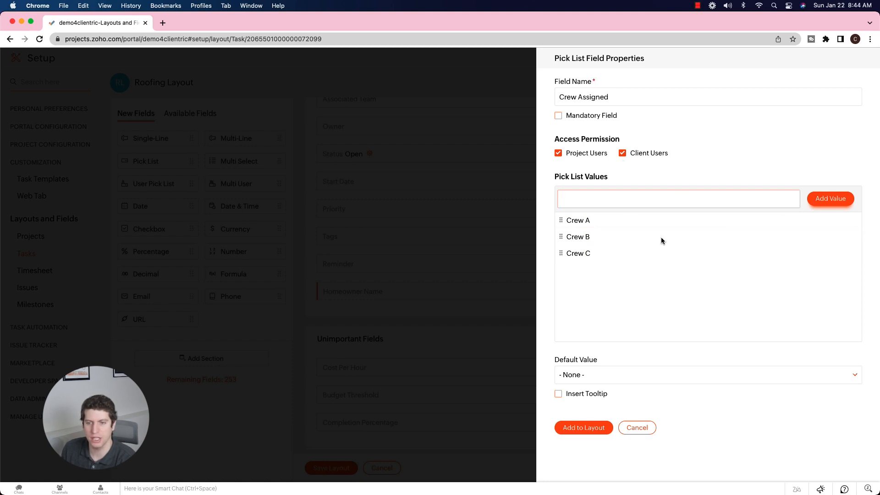
left_click(589, 427)
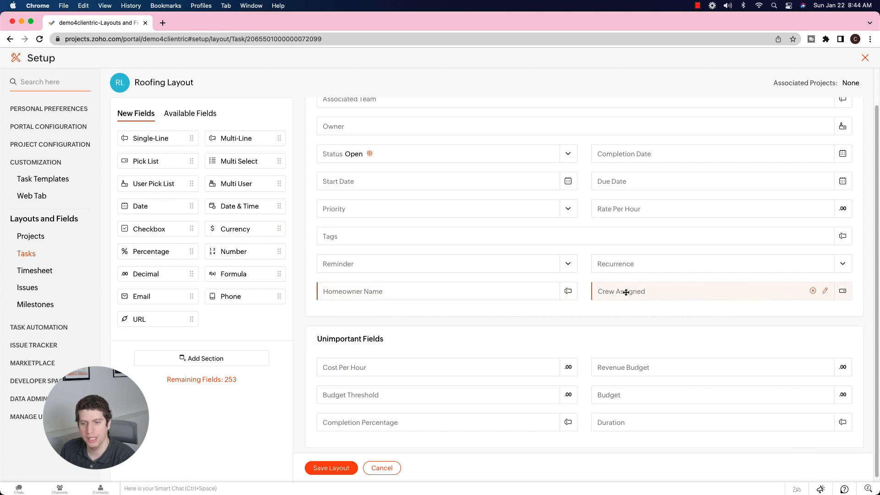
- Save the Roofing Layout and leave Setup for the Smith Residence task board
left_click(337, 469)
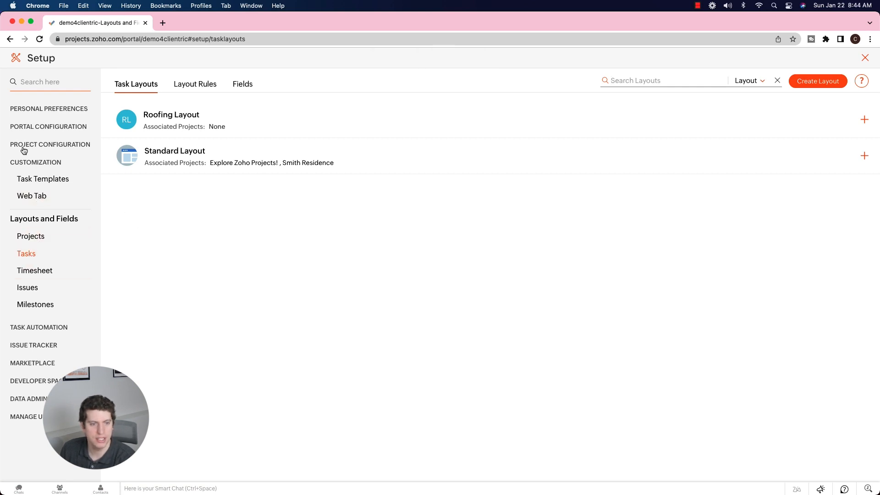
left_click(864, 60)
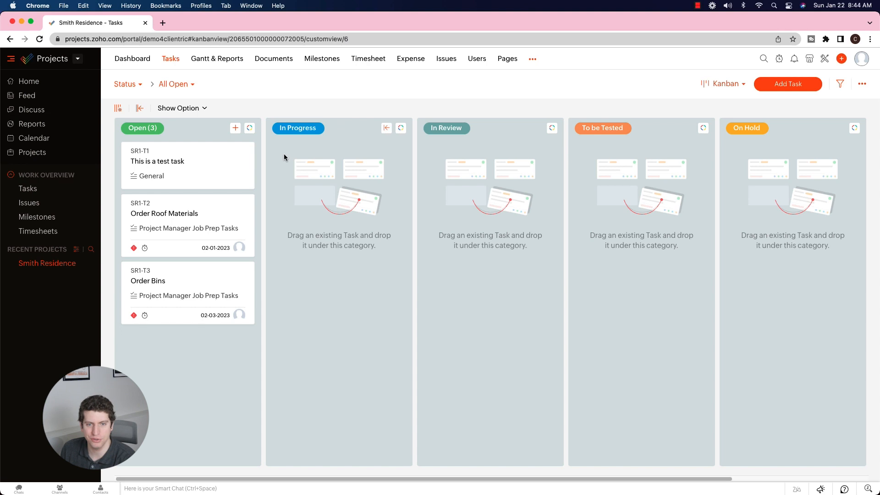
- Draft a new task named Roof Take-Off with a roof-removal description, then head to the layout settings
left_click(788, 85)
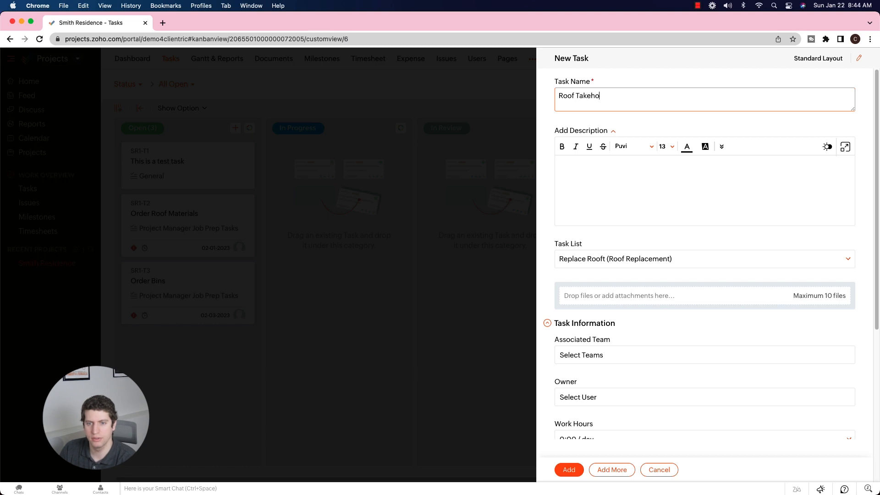
key("BackSpace")
key("BackSpace")
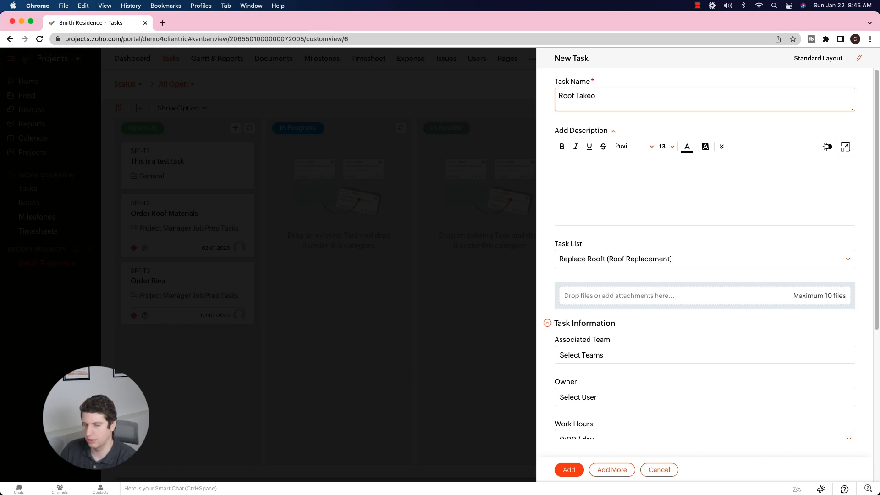
type("-Off")
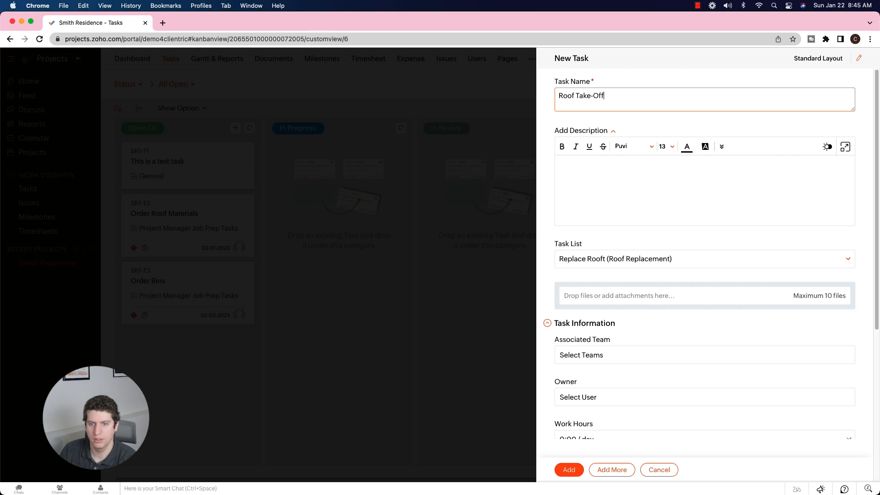
left_click(696, 204)
type("We need to remove")
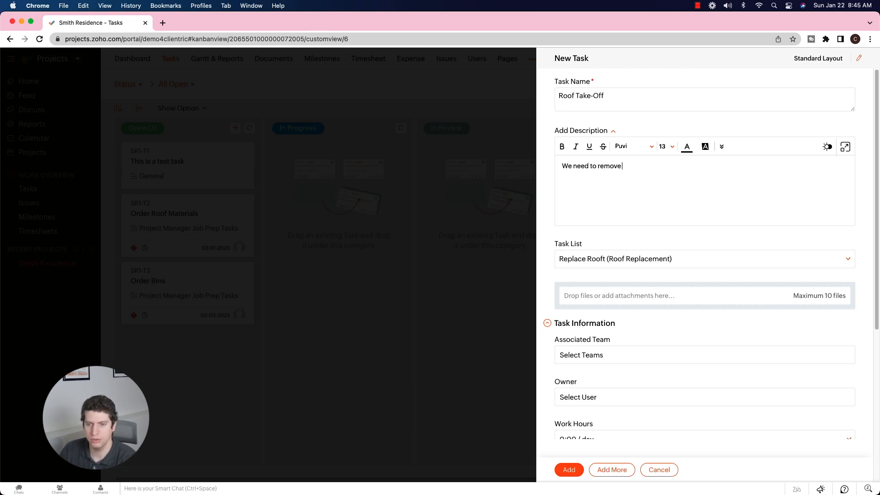
type(" the old roof")
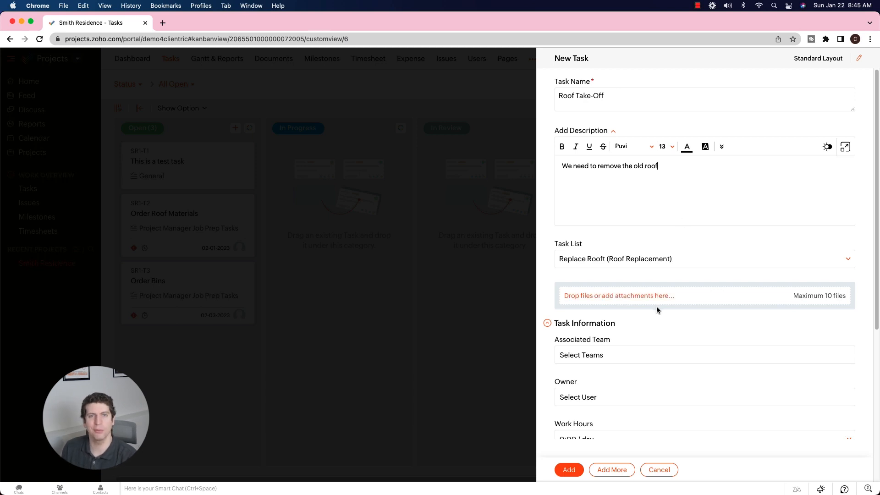
scroll(674, 345, "down", 1)
scroll(673, 344, "down", 5)
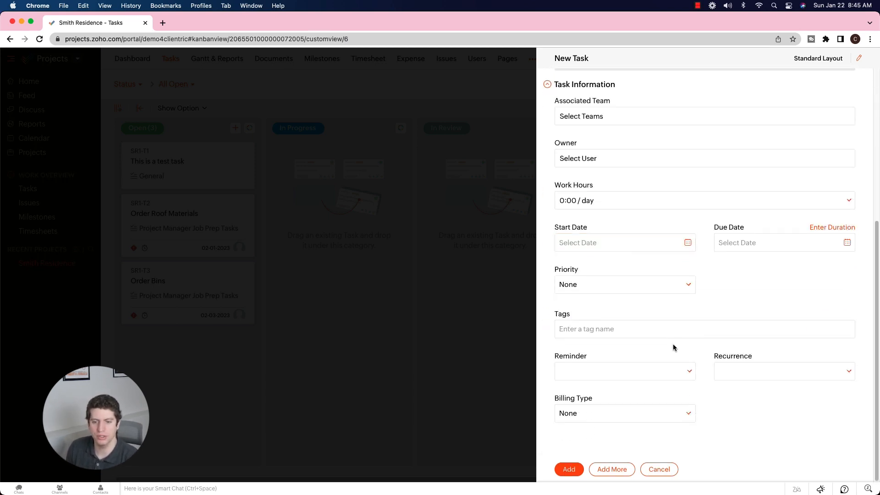
scroll(633, 399, "up", 5)
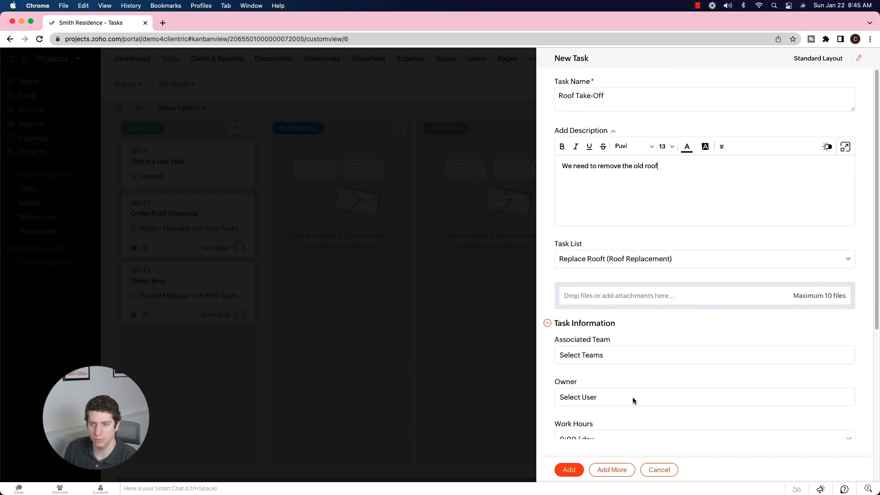
scroll(643, 313, "down", 5)
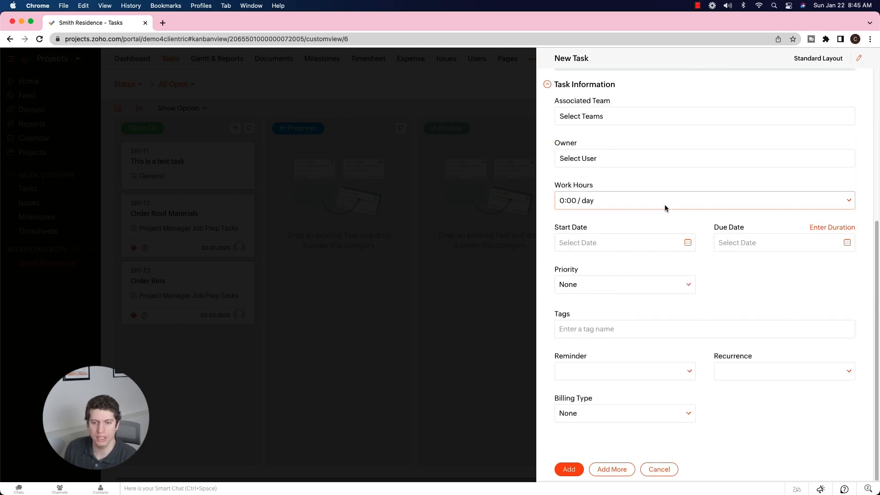
left_click(860, 59)
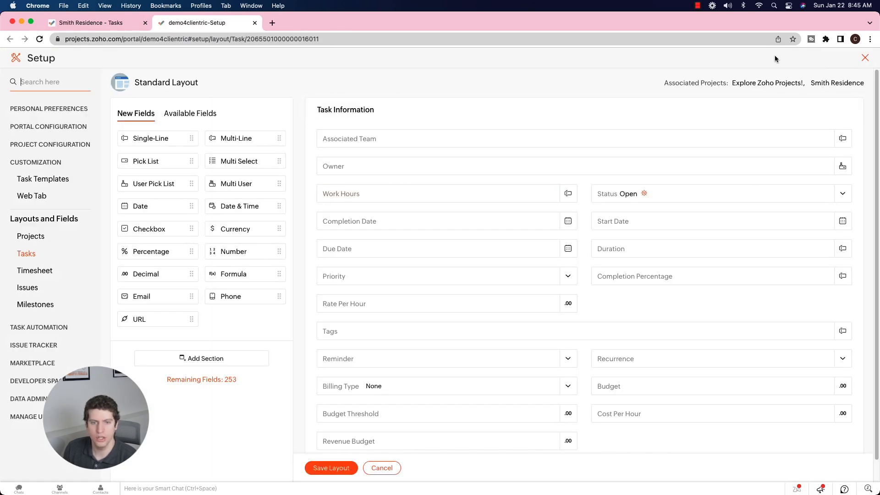
- Reopen Setup > Customization > Layouts and Fields > Tasks
left_click(865, 59)
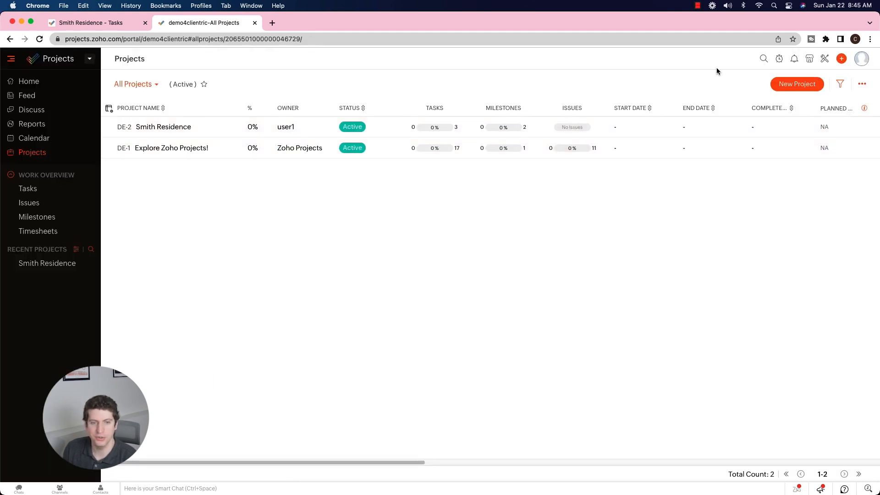
left_click(824, 59)
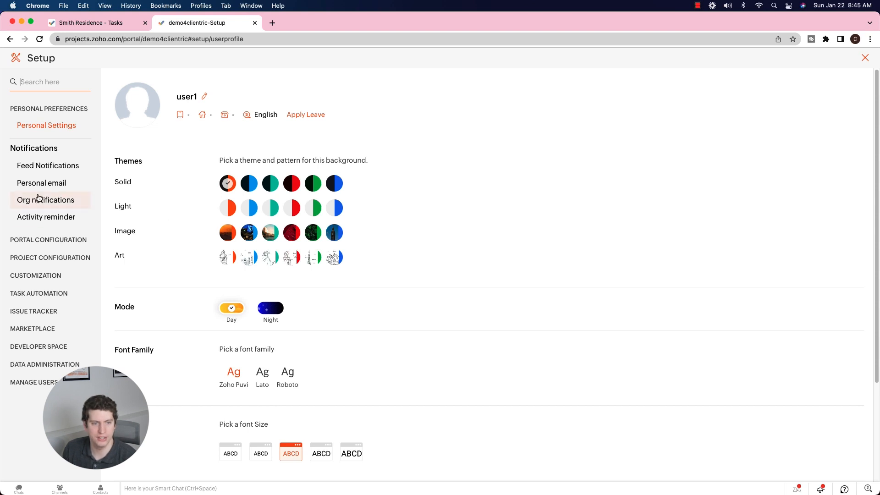
left_click(26, 275)
left_click(23, 255)
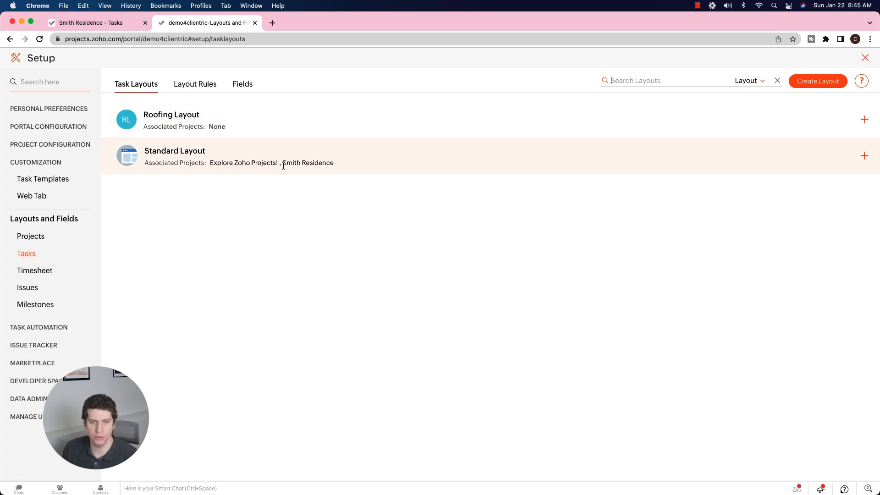
- Associate Smith Residence with the Roofing Layout and return to the draft task
left_click(864, 120)
left_click(682, 101)
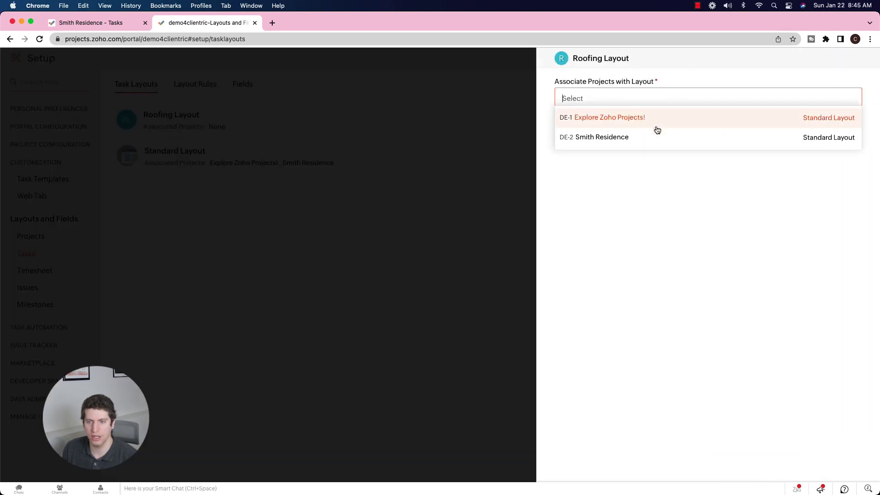
left_click(596, 139)
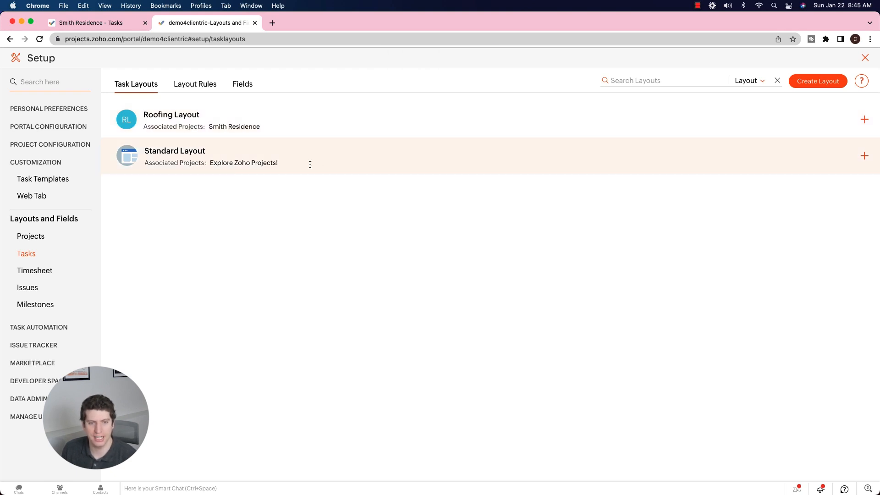
left_click(122, 24)
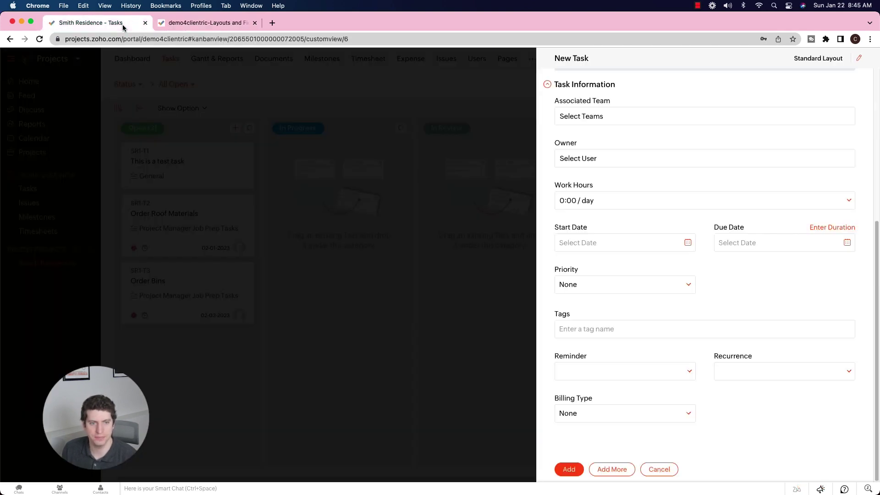
- Discard the half-filled task, start a fresh one with Homeowner Name John Smith and Crew Assigned Crew A
left_click(658, 470)
left_click(788, 88)
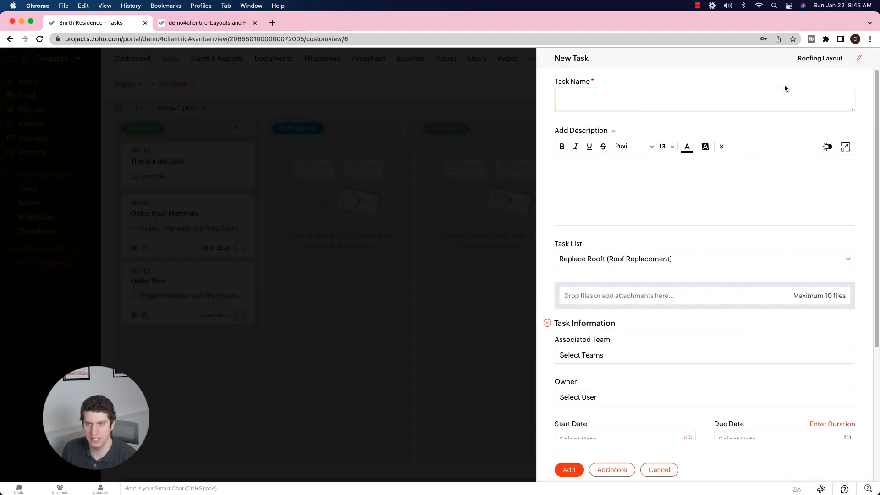
scroll(671, 199, "down", 1)
scroll(688, 186, "down", 2)
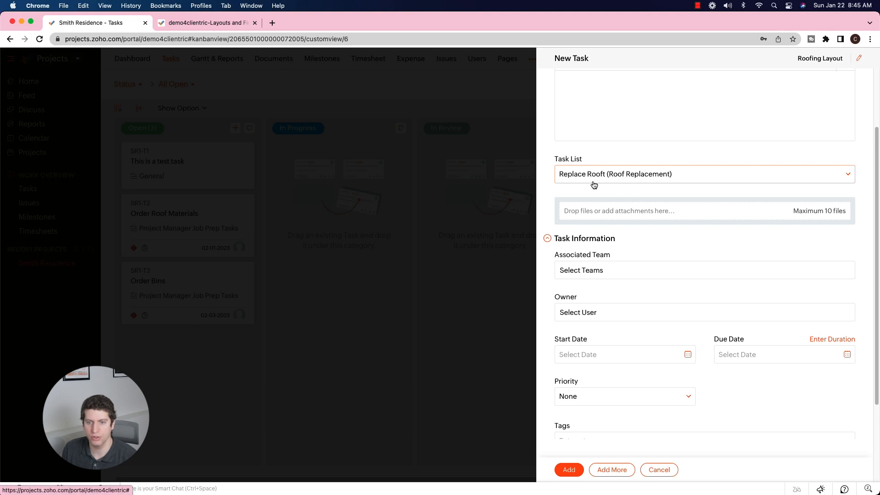
mouse_move(876, 180)
scroll(877, 139, "down", 3)
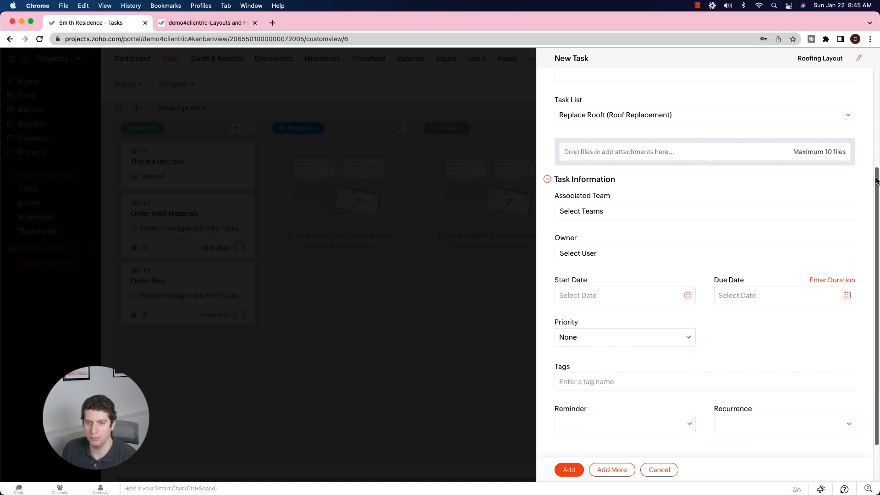
scroll(853, 148, "up", 3)
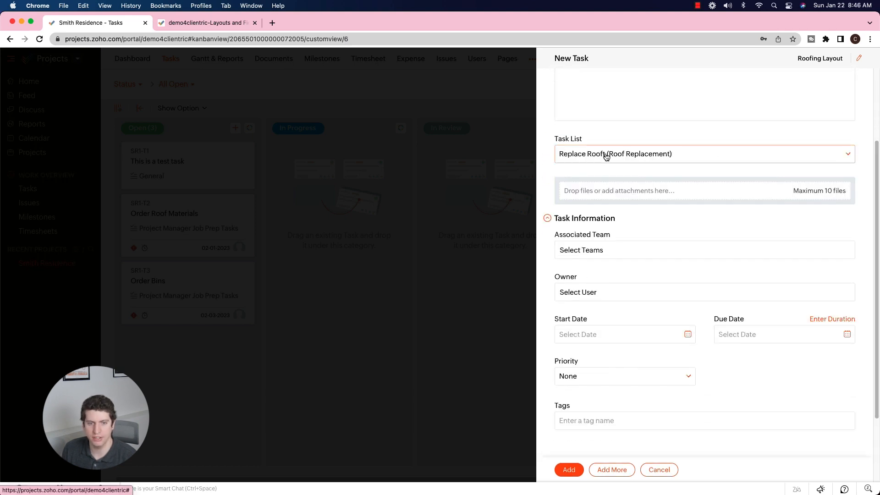
scroll(774, 192, "down", 3)
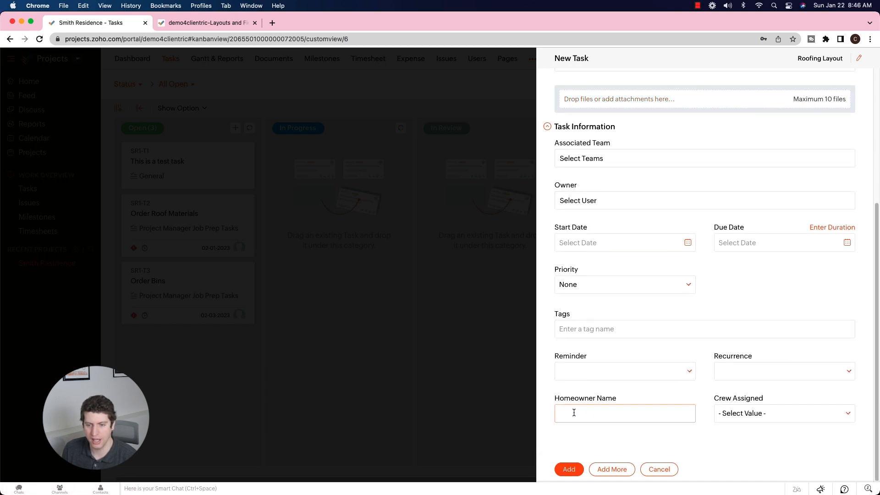
scroll(600, 274, "up", 5)
scroll(600, 275, "down", 5)
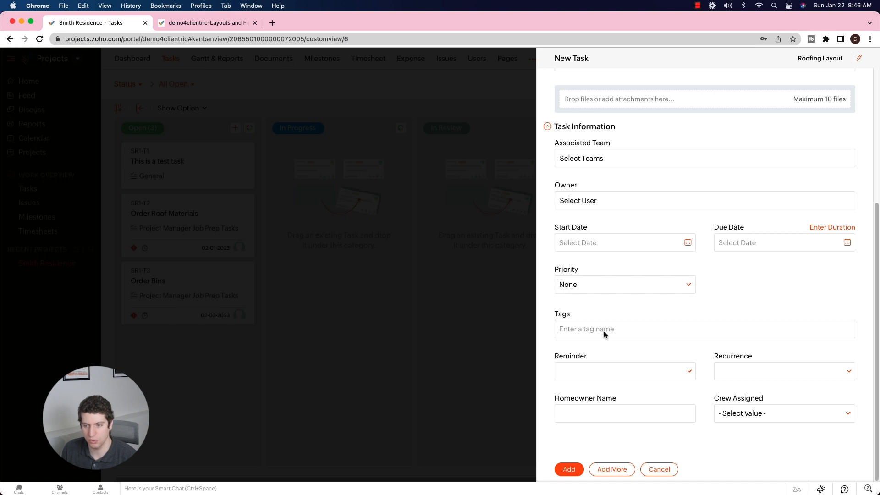
left_click(578, 414)
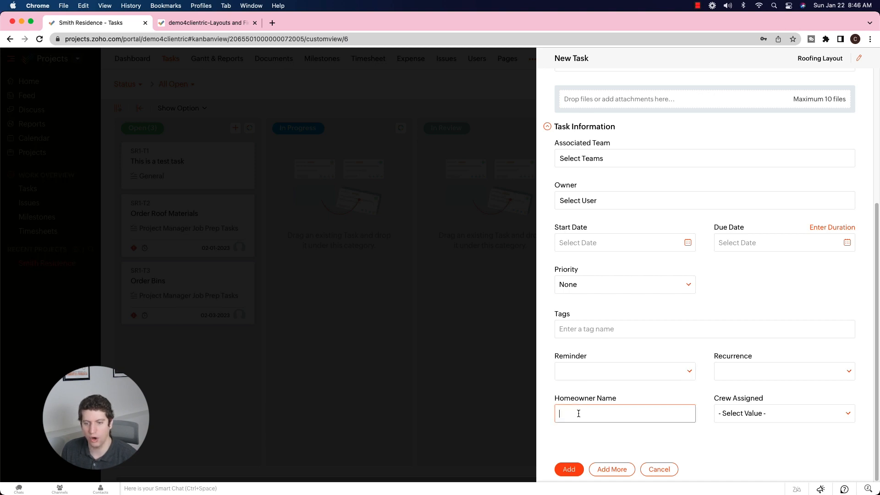
type("Jo")
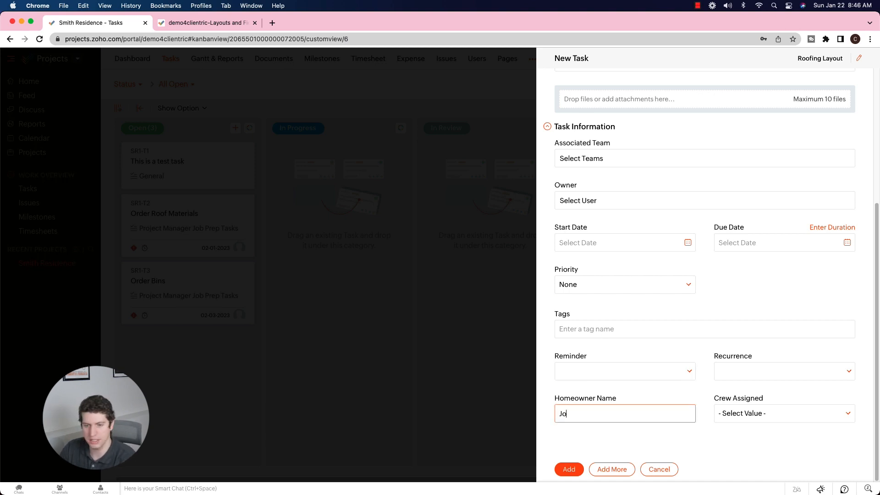
type("hn Smilt")
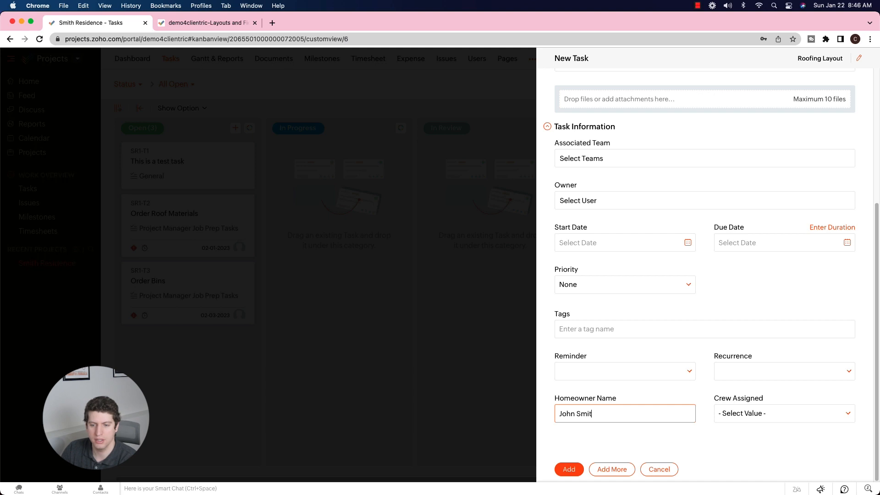
left_click(752, 413)
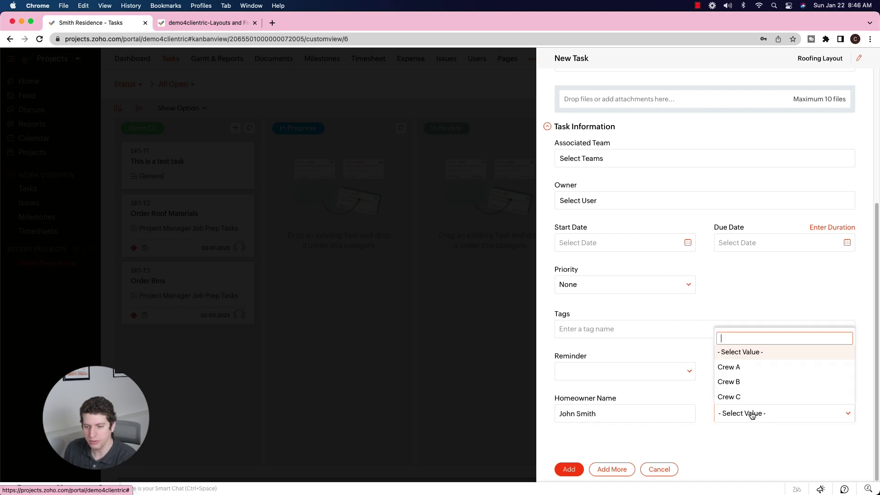
left_click(752, 367)
scroll(846, 371, "up", 3)
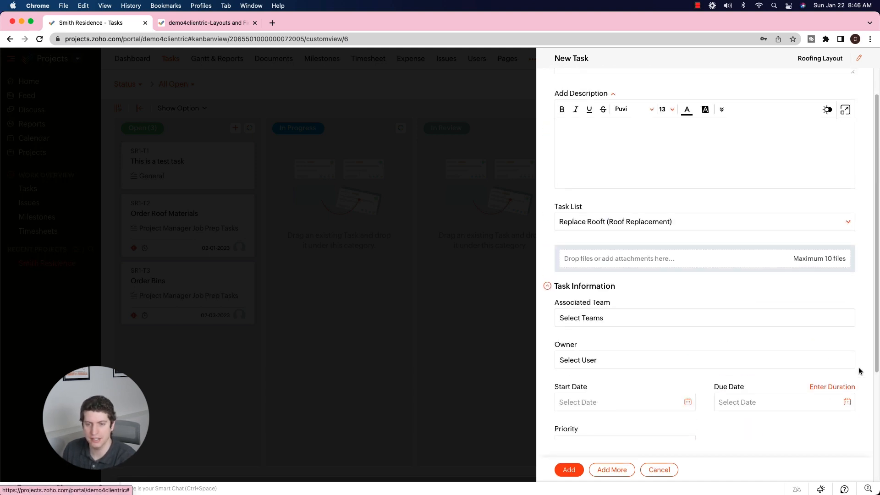
scroll(626, 342, "up", 1)
- Name the task 'Complete Roof Take-Off' and review its description and associated team fields
left_click(604, 109)
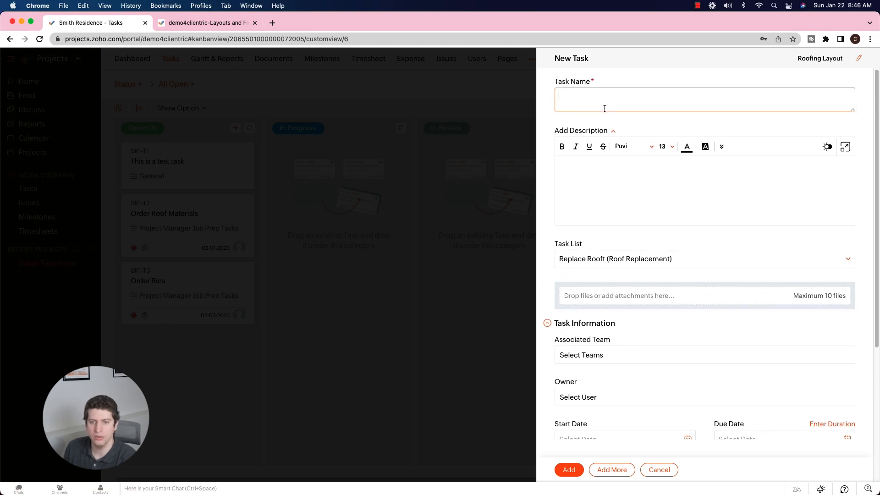
type("R")
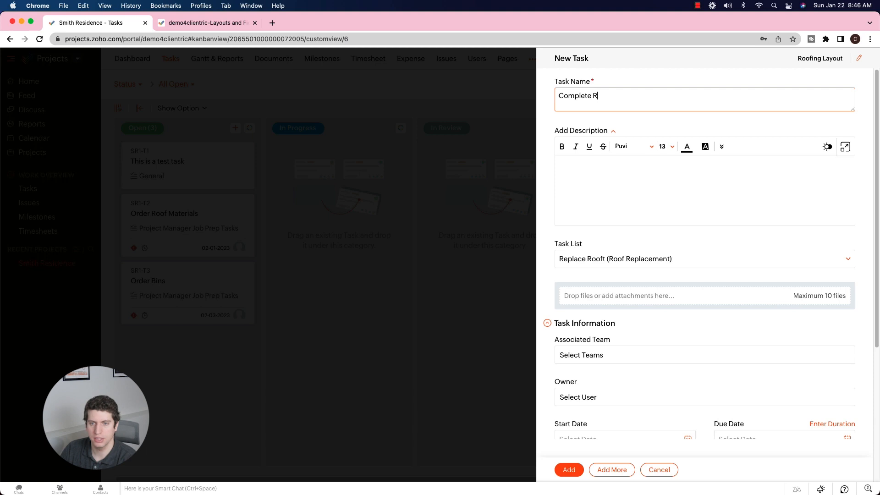
type("oof Take-Off")
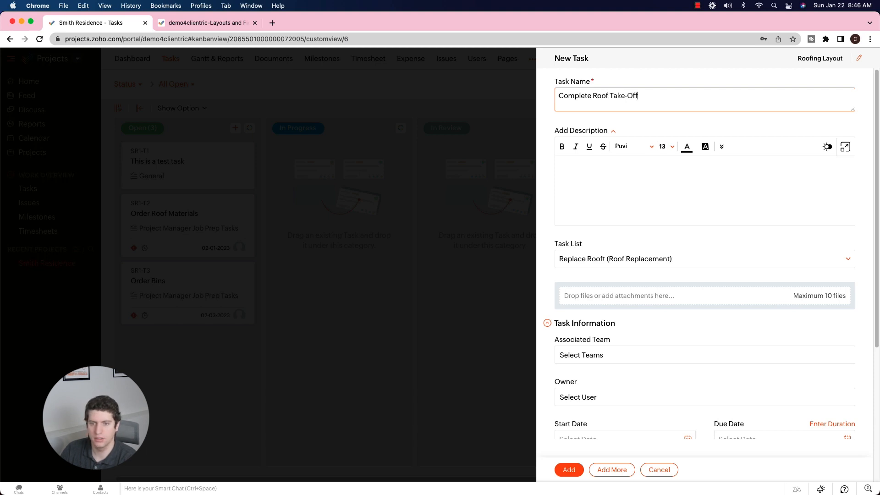
left_click(609, 182)
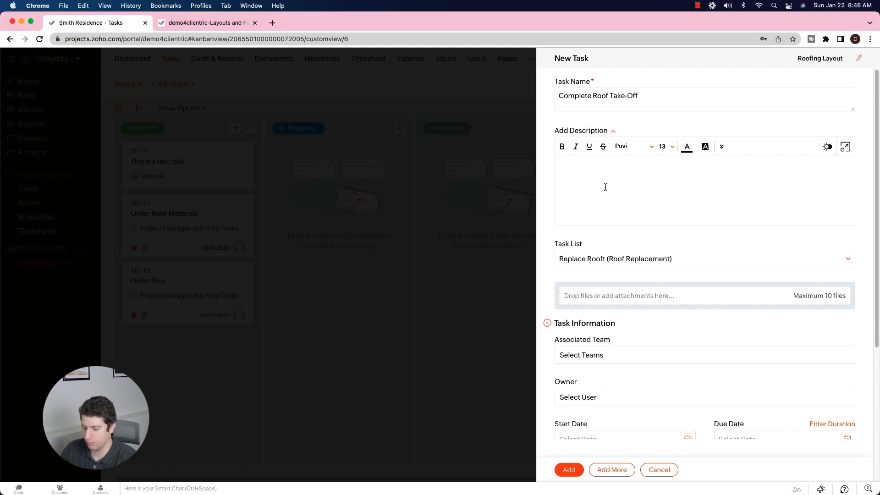
scroll(638, 330, "down", 2)
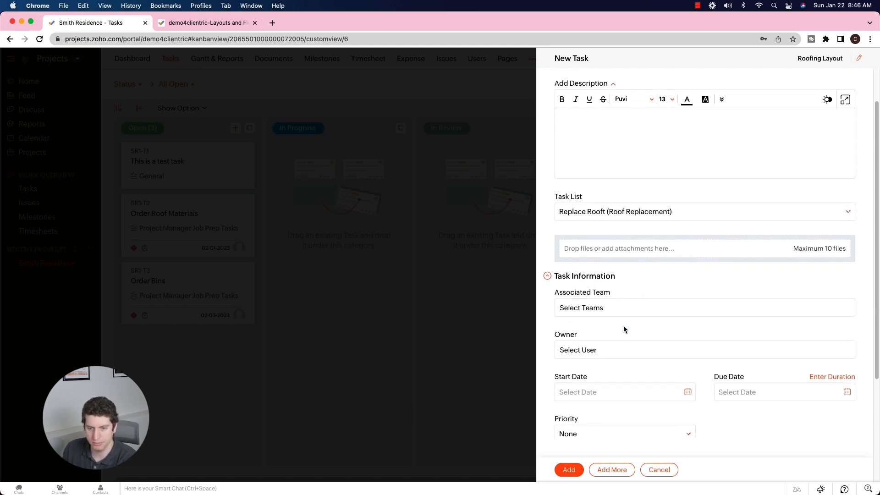
left_click(603, 305)
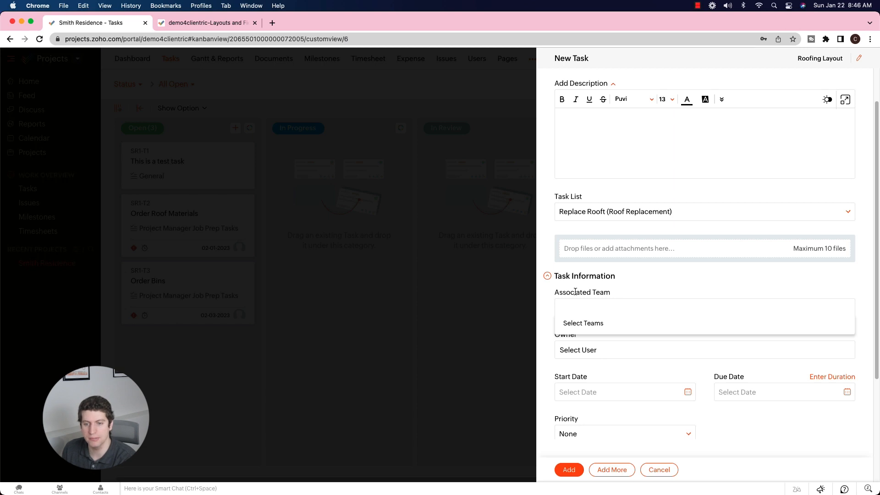
left_click_drag(616, 294, 556, 290)
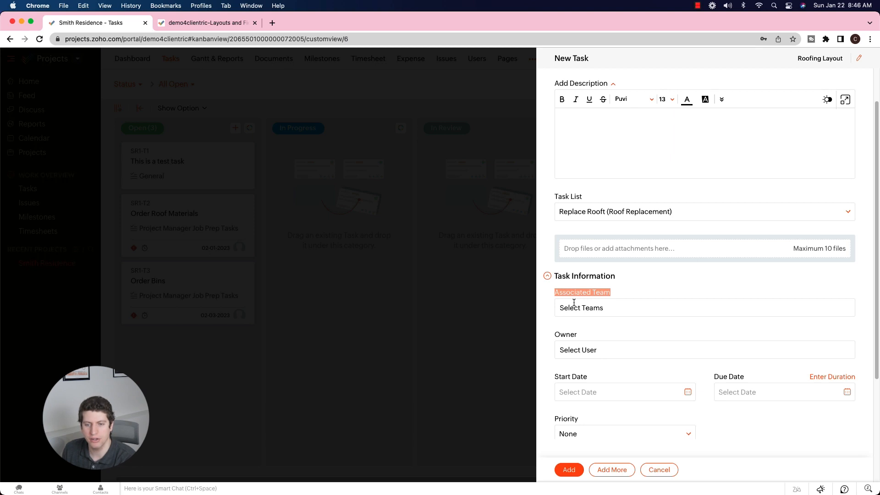
- Make user1 the task owner from the Project Users list
left_click(585, 350)
left_click(584, 379)
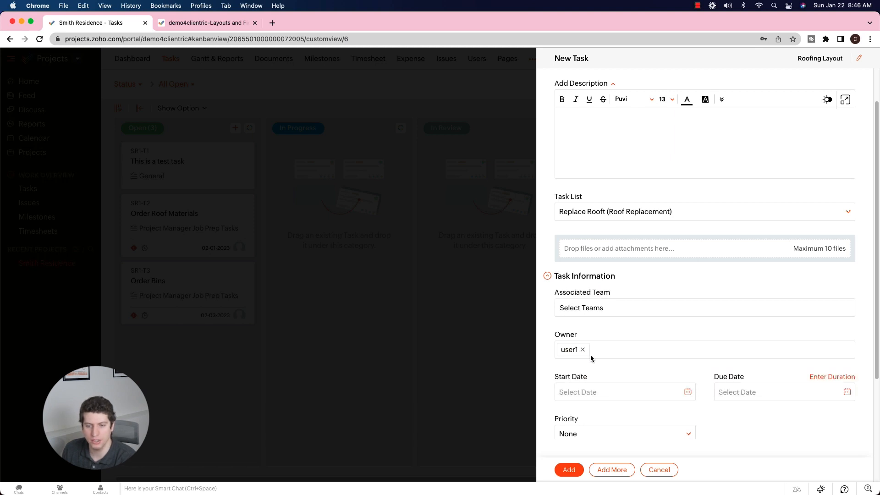
- Set both the start date and due date to 02-06-2023, correcting an initial 01-25-2023 pick
left_click(587, 387)
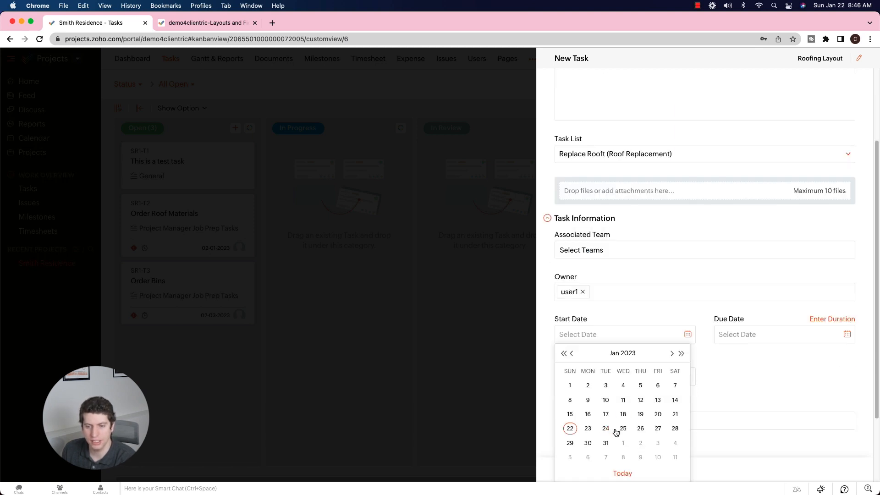
left_click(621, 429)
left_click(722, 337)
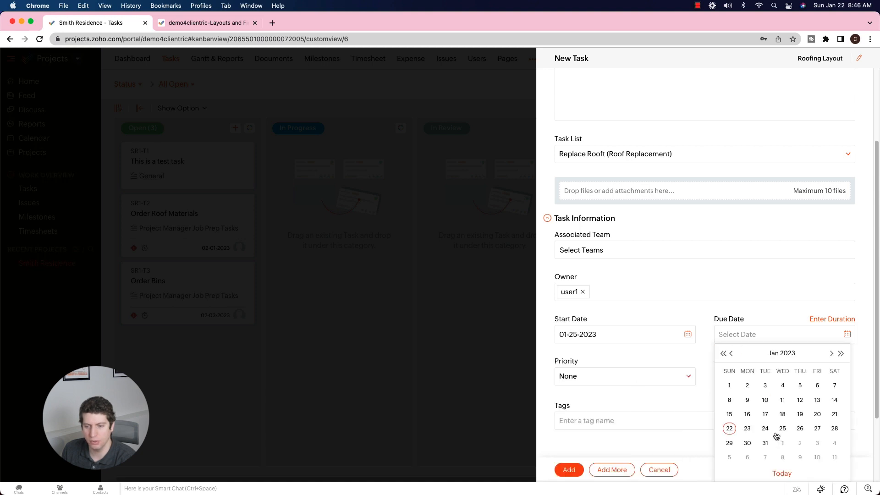
left_click(604, 336)
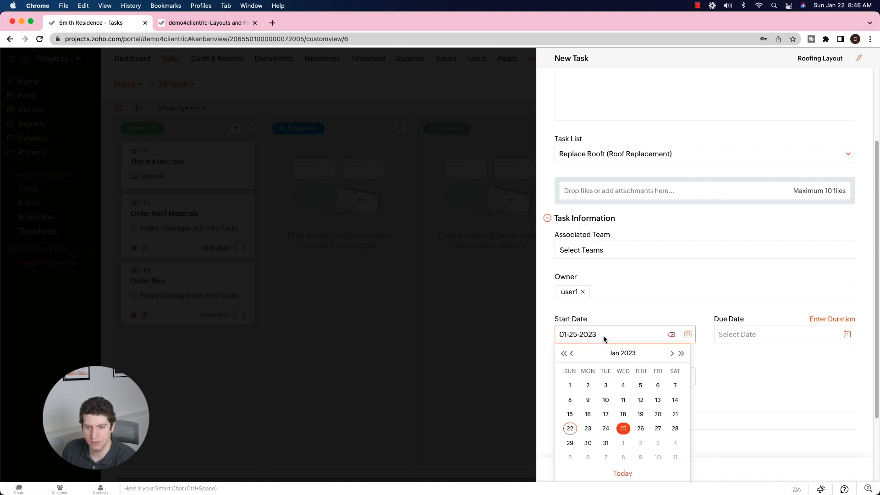
left_click(672, 353)
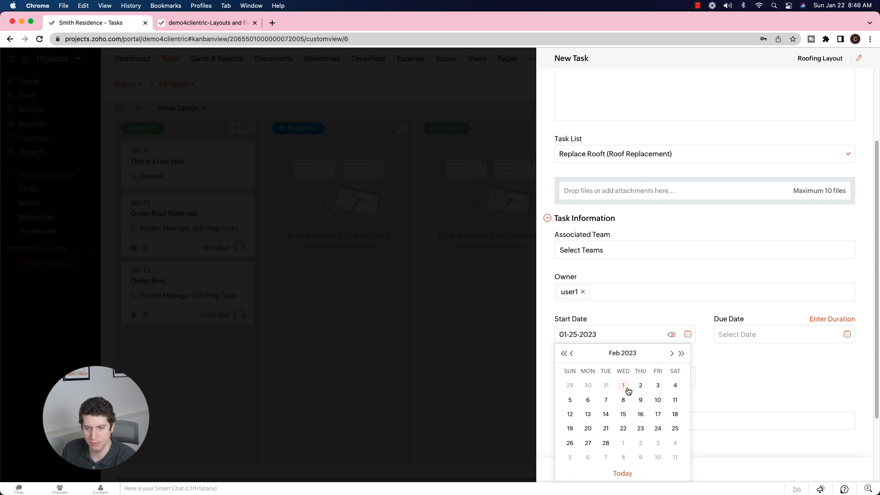
left_click(588, 400)
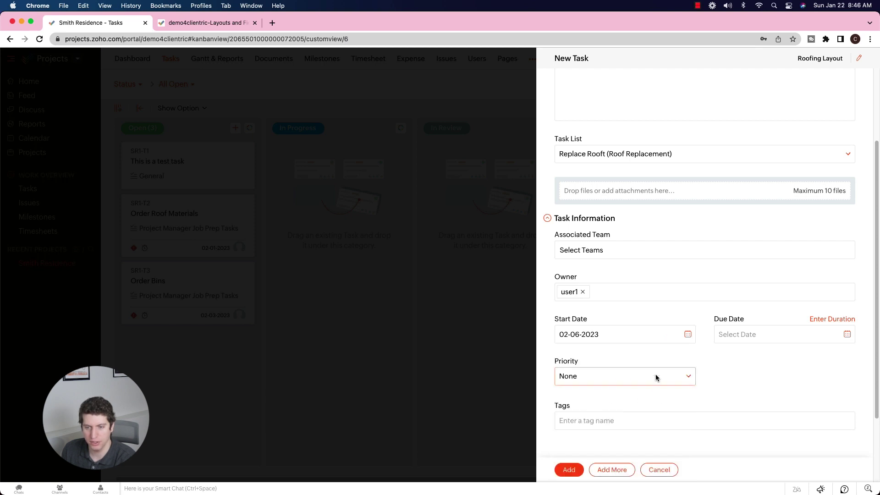
left_click(756, 337)
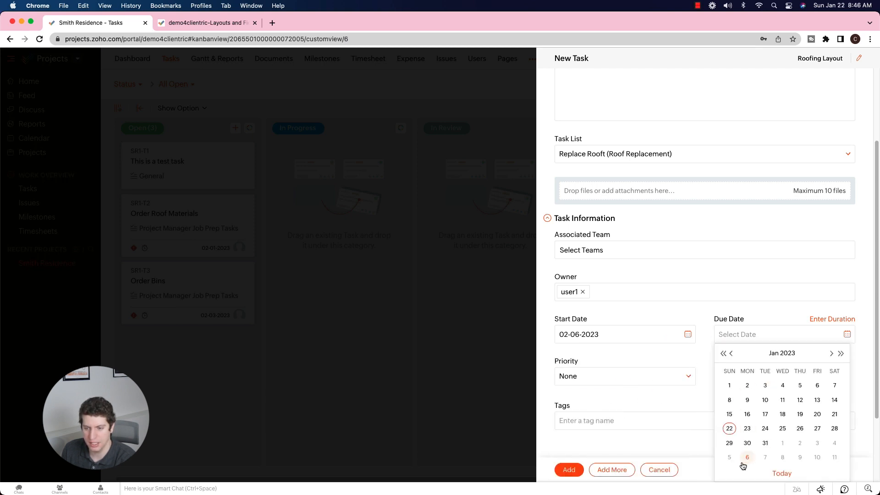
left_click(747, 458)
- Set the priority to High and create the Complete Roof Take-Off task
left_click(600, 383)
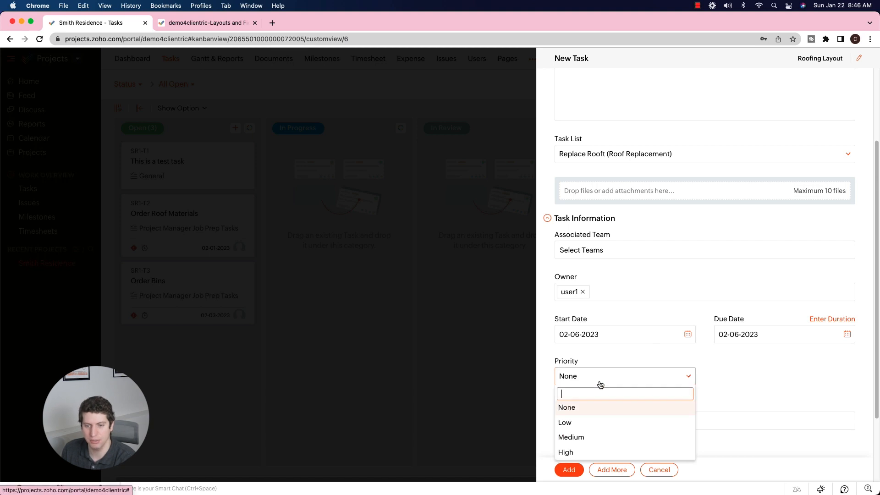
scroll(600, 385, "down", 2)
left_click(584, 306)
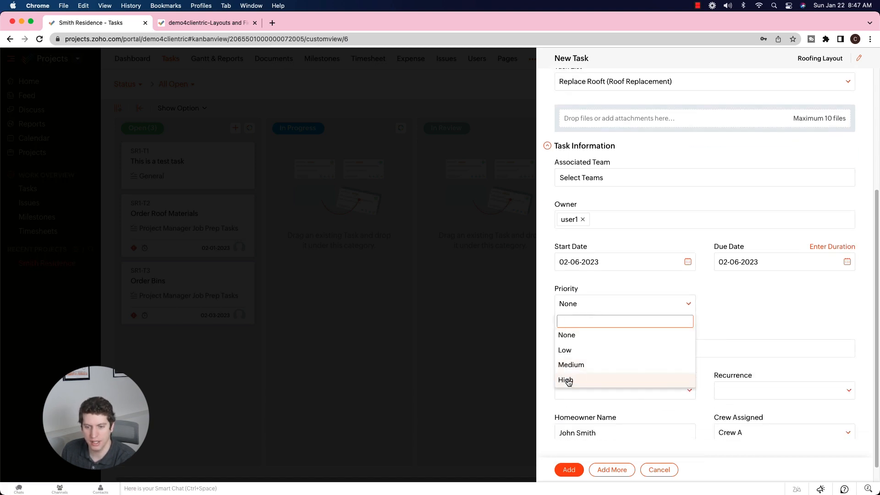
left_click(568, 380)
scroll(577, 363, "down", 1)
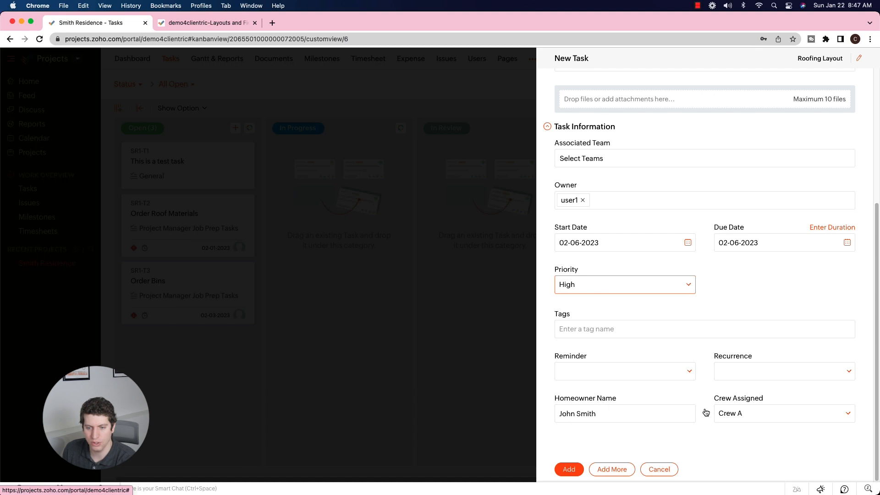
left_click_drag(577, 413, 541, 416)
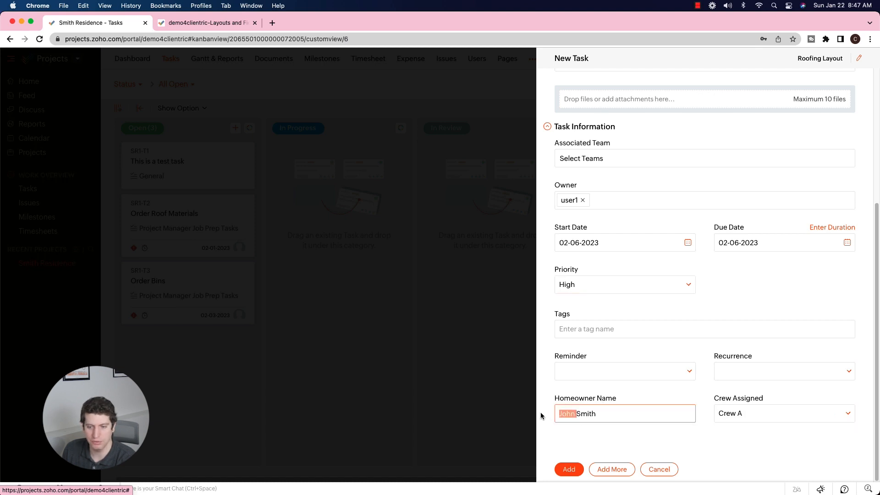
left_click(705, 416)
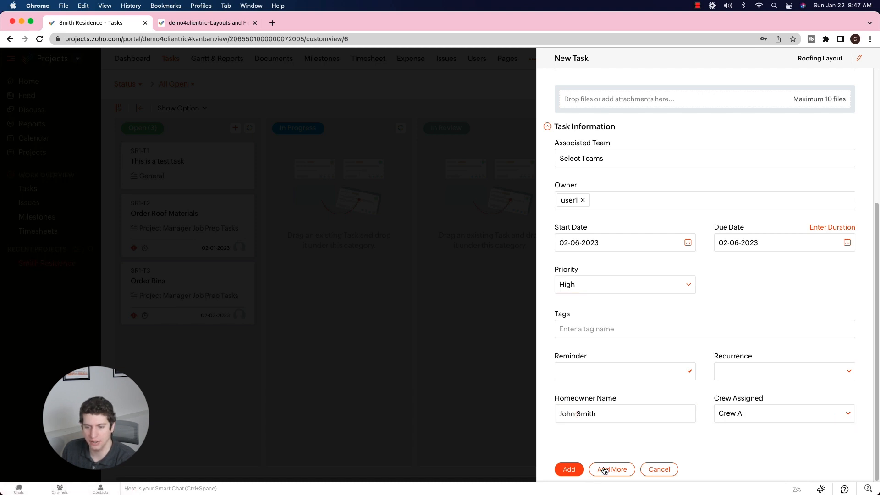
left_click(569, 470)
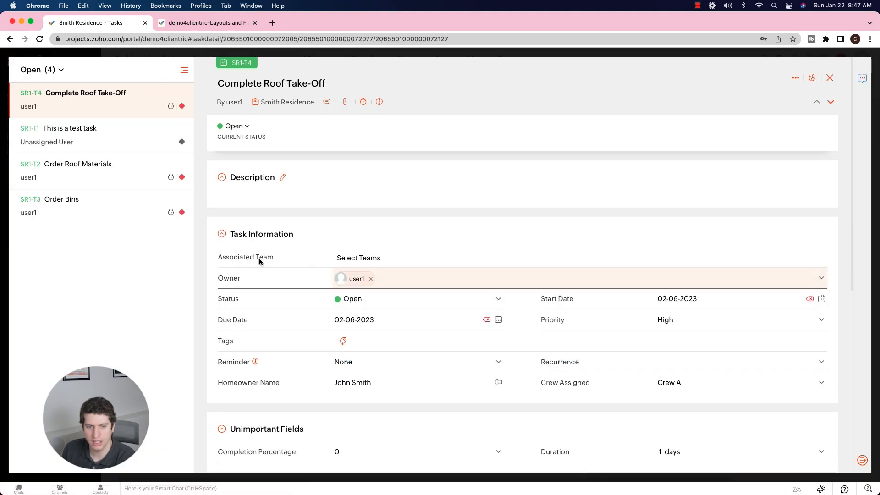
scroll(324, 198, "down", 1)
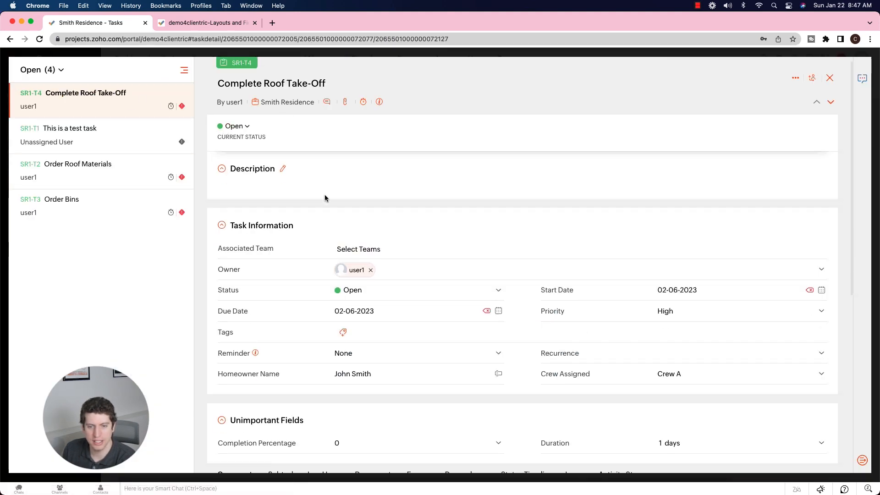
scroll(325, 198, "down", 5)
scroll(272, 245, "up", 2)
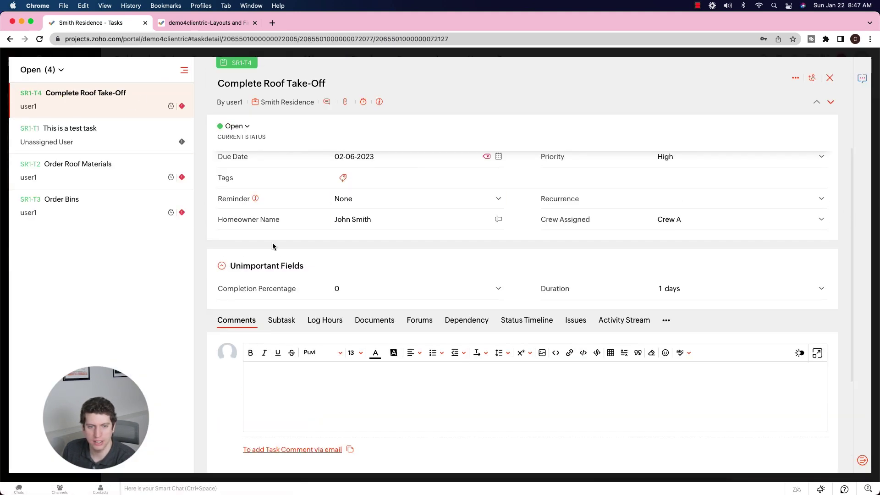
- Toggle the Unimportant Fields section in the task details, close them, and bring up a blank new task form
left_click(222, 268)
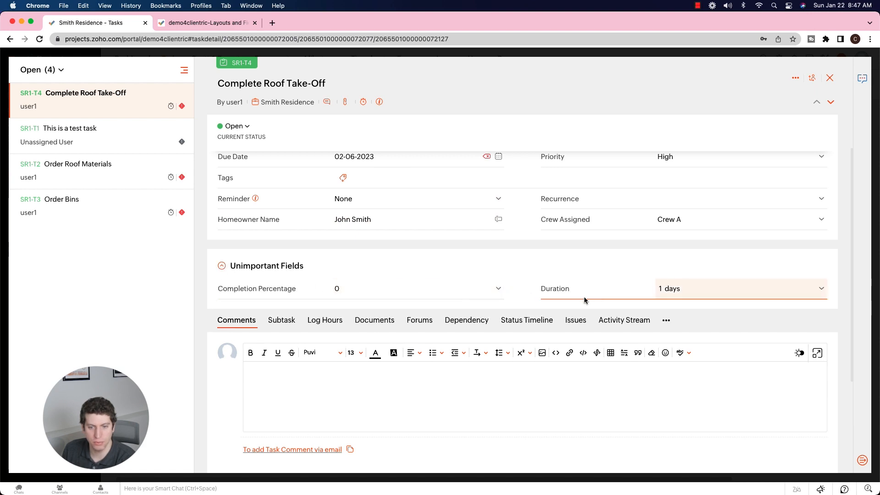
left_click(223, 268)
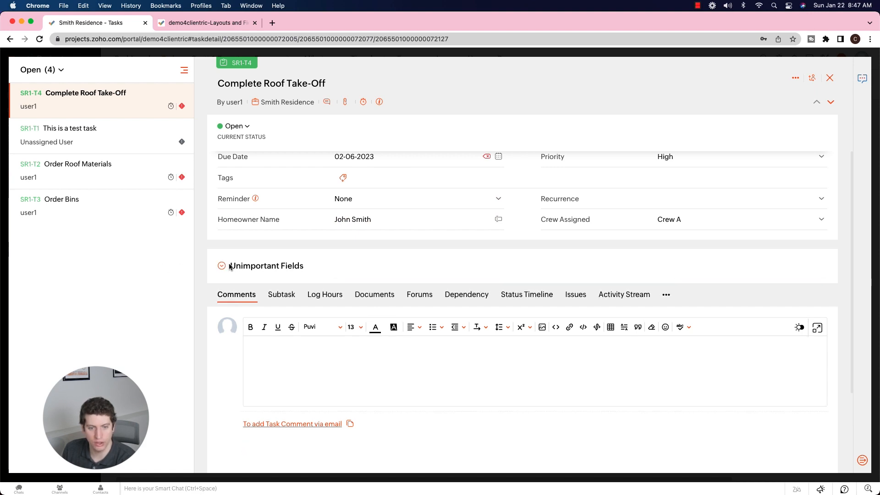
left_click(222, 267)
scroll(337, 252, "up", 5)
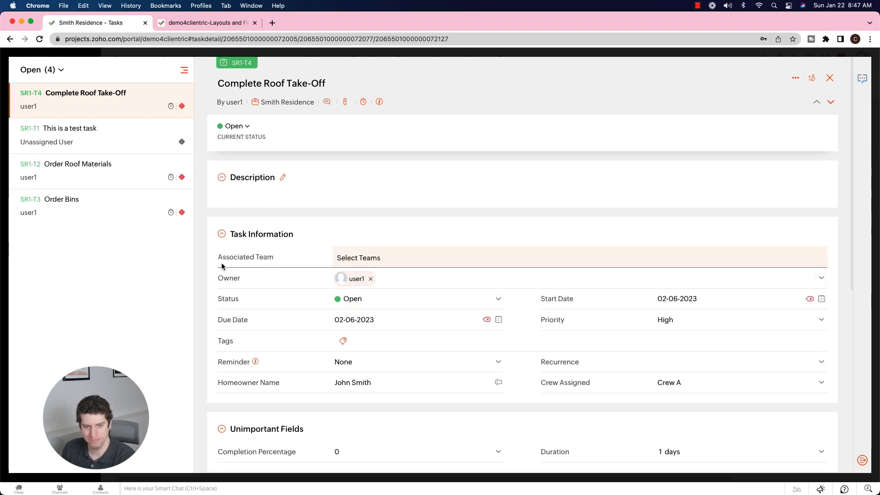
scroll(267, 279, "down", 3)
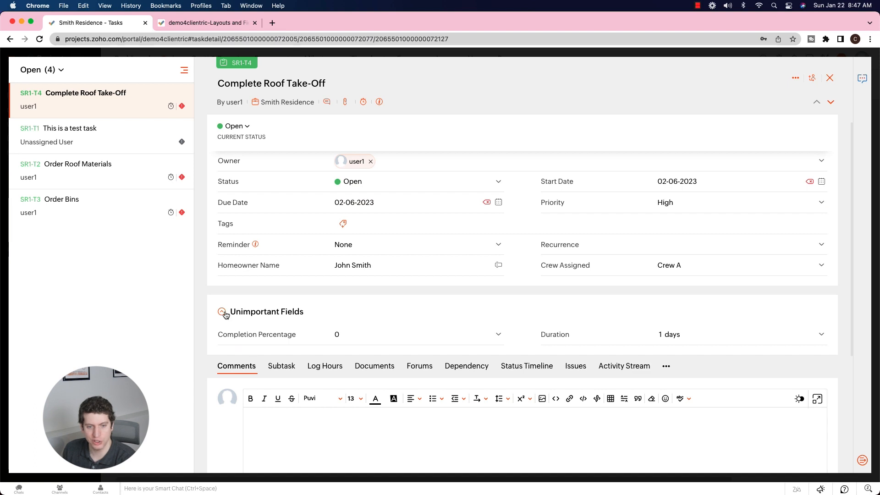
scroll(268, 208, "up", 3)
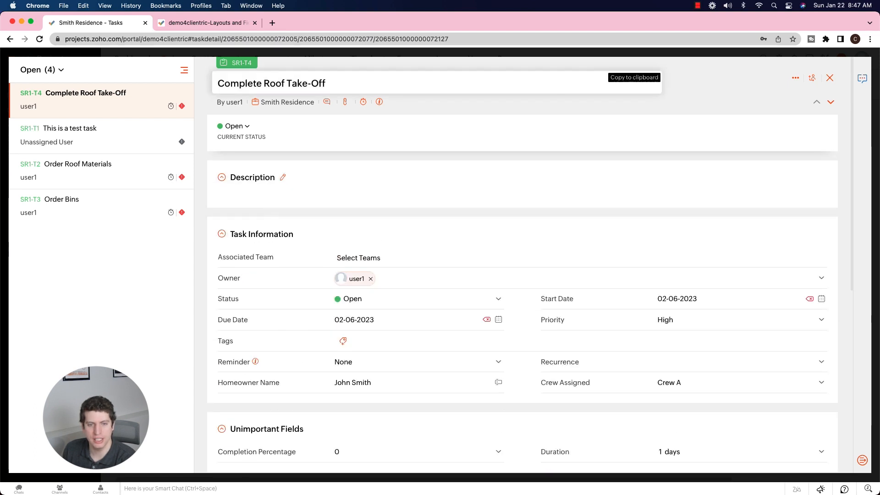
left_click(830, 78)
left_click(796, 84)
scroll(648, 180, "down", 5)
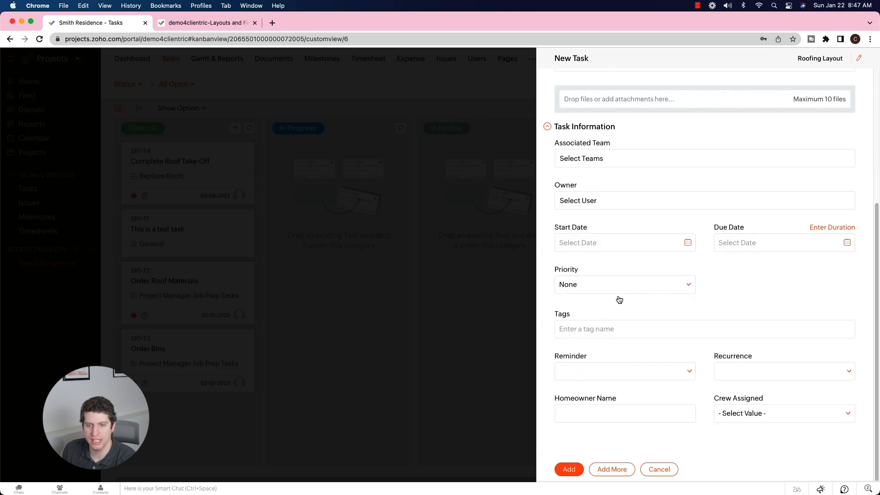
scroll(601, 183, "up", 5)
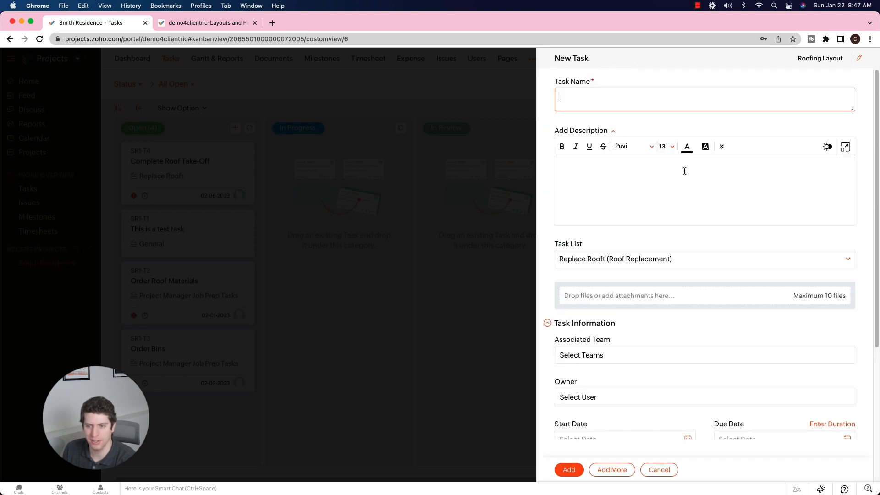